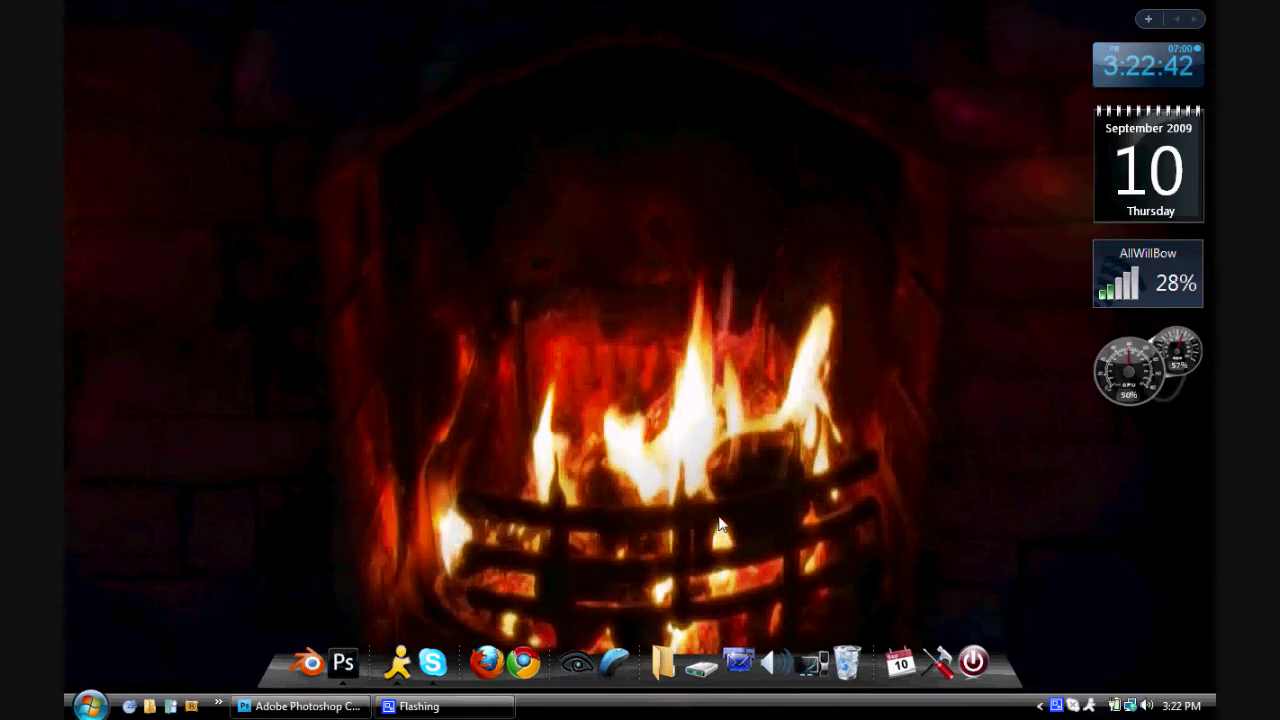
Preview Abstract Aurora and Nature Ramp in Photo Gallery, then bring Nature Ramp into Photoshop
double_click(600, 506)
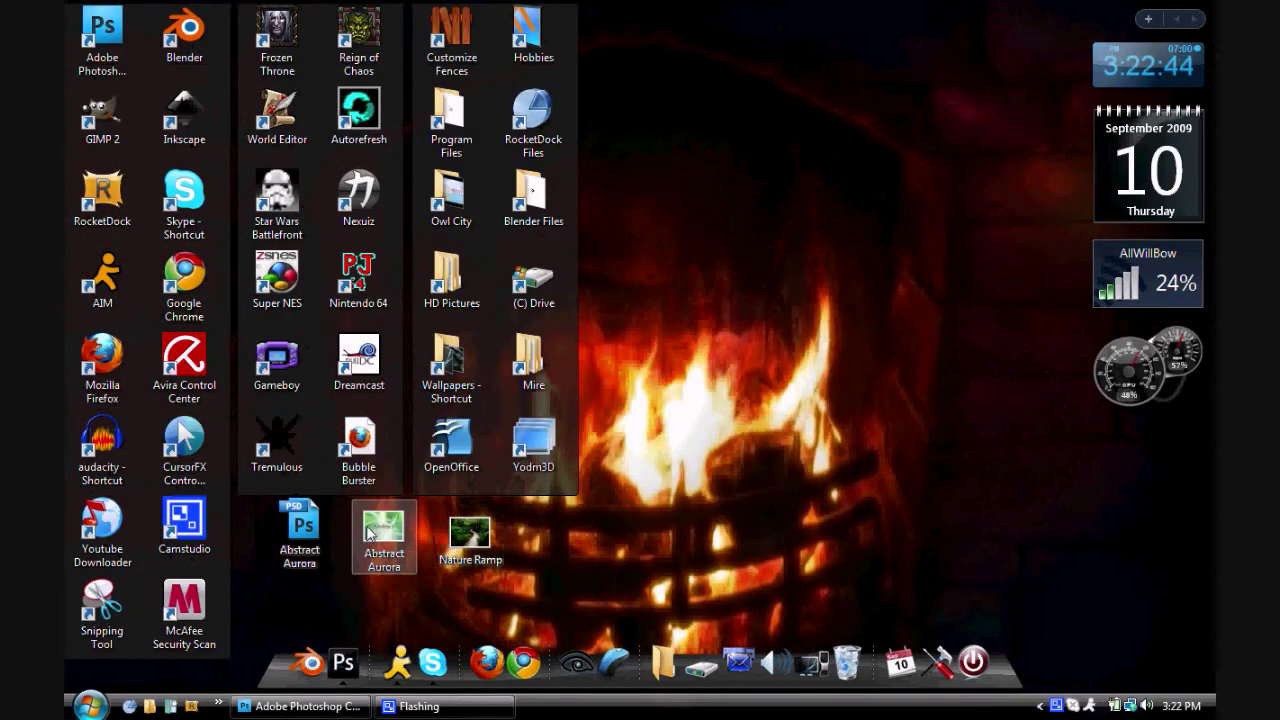
double_click(378, 530)
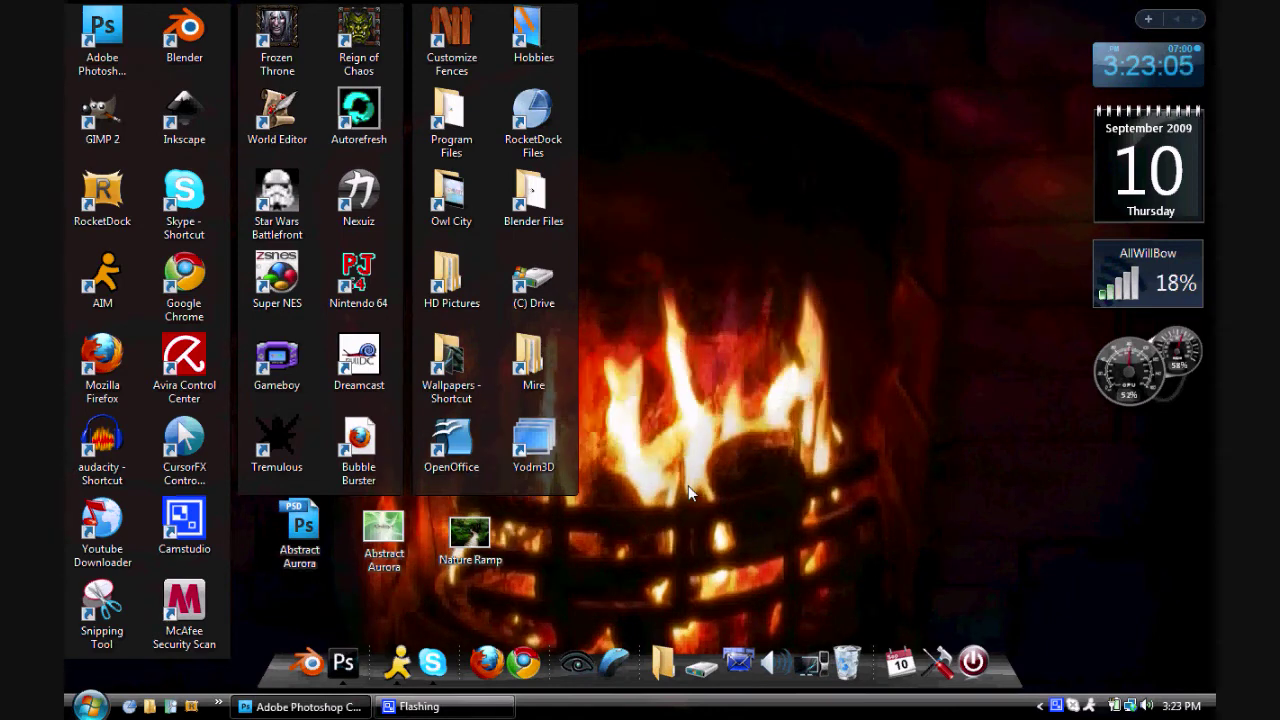
double_click(470, 528)
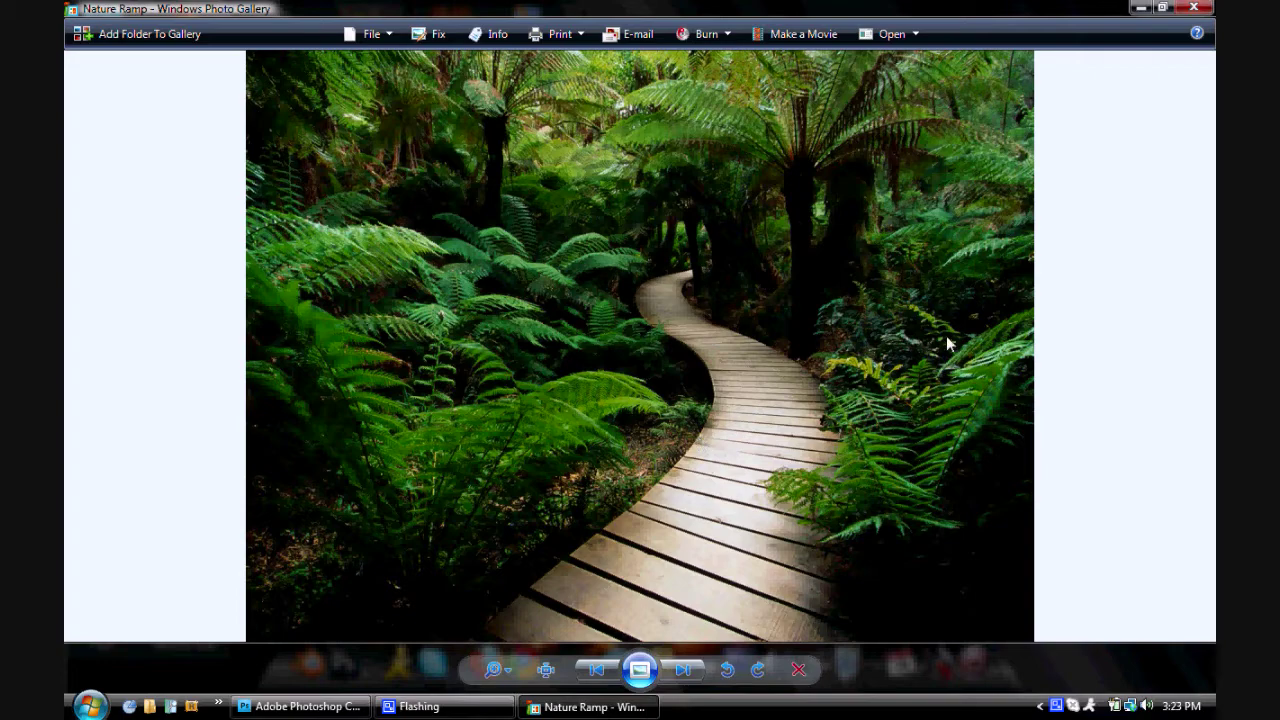
left_click(1193, 7)
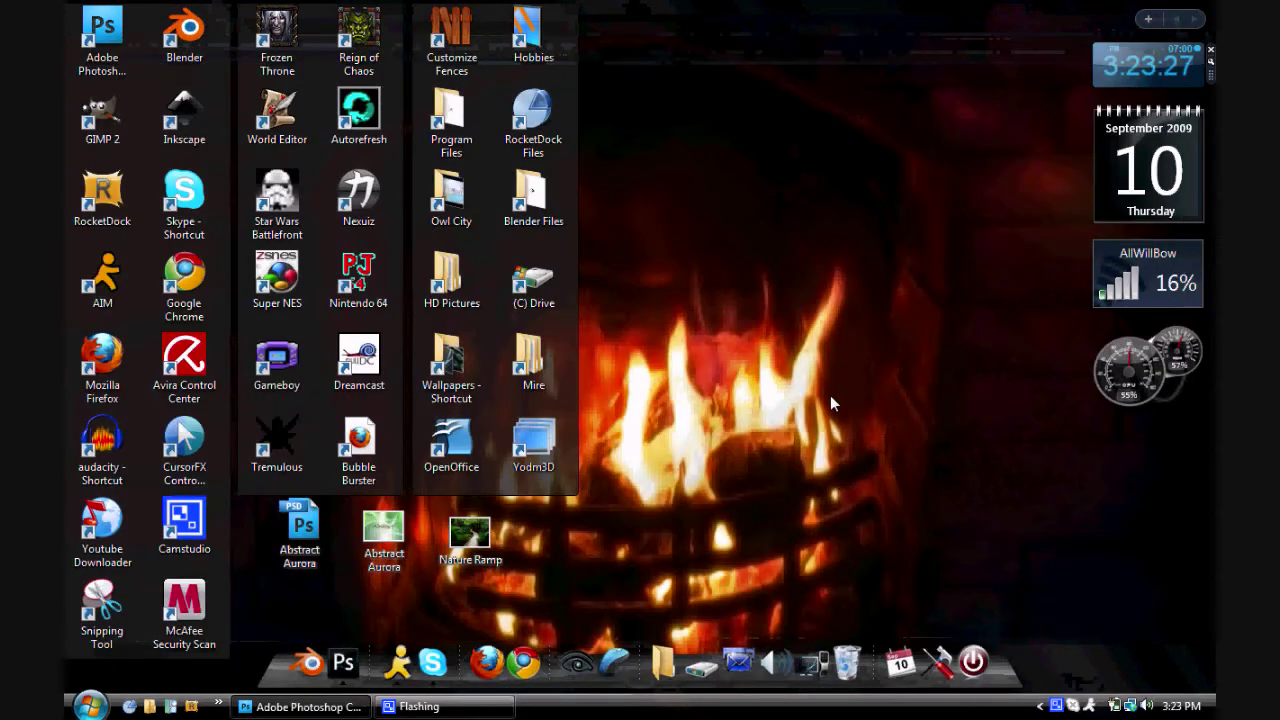
left_click_drag(470, 535, 101, 29)
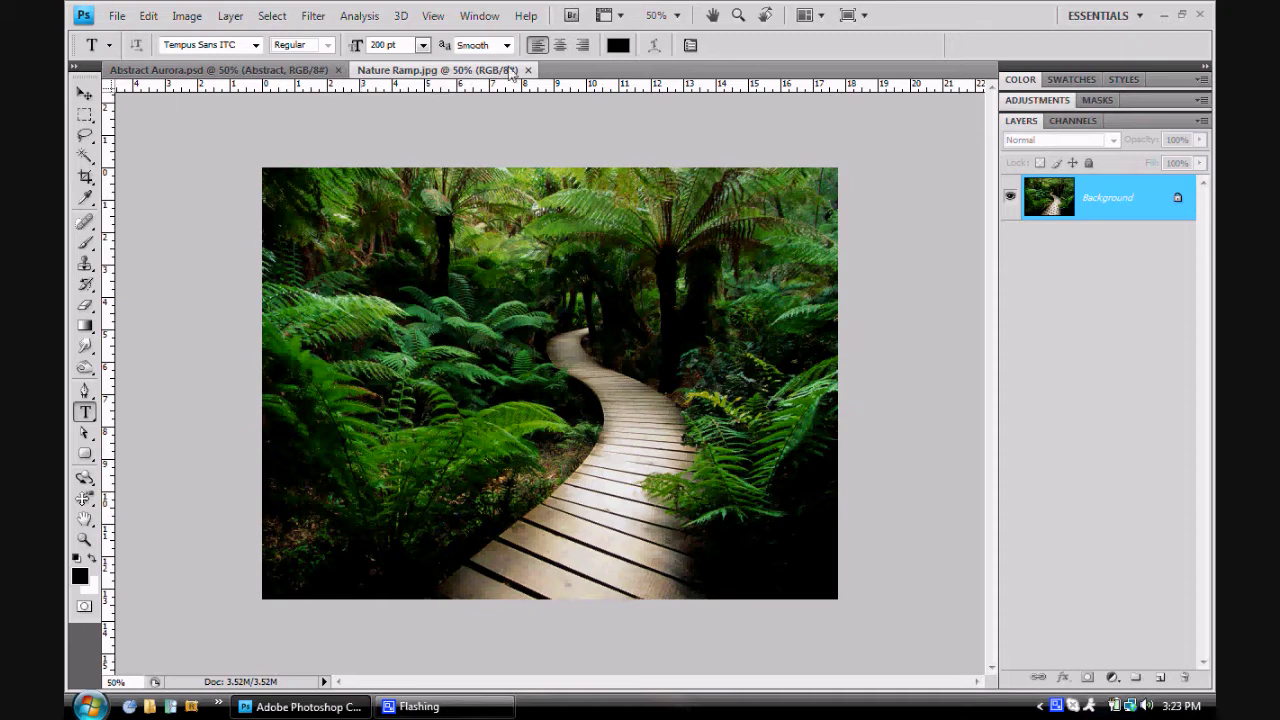
Duplicate the Nature Ramp photo onto Layer 1 and hide the original Background layer
key("ctrl+j")
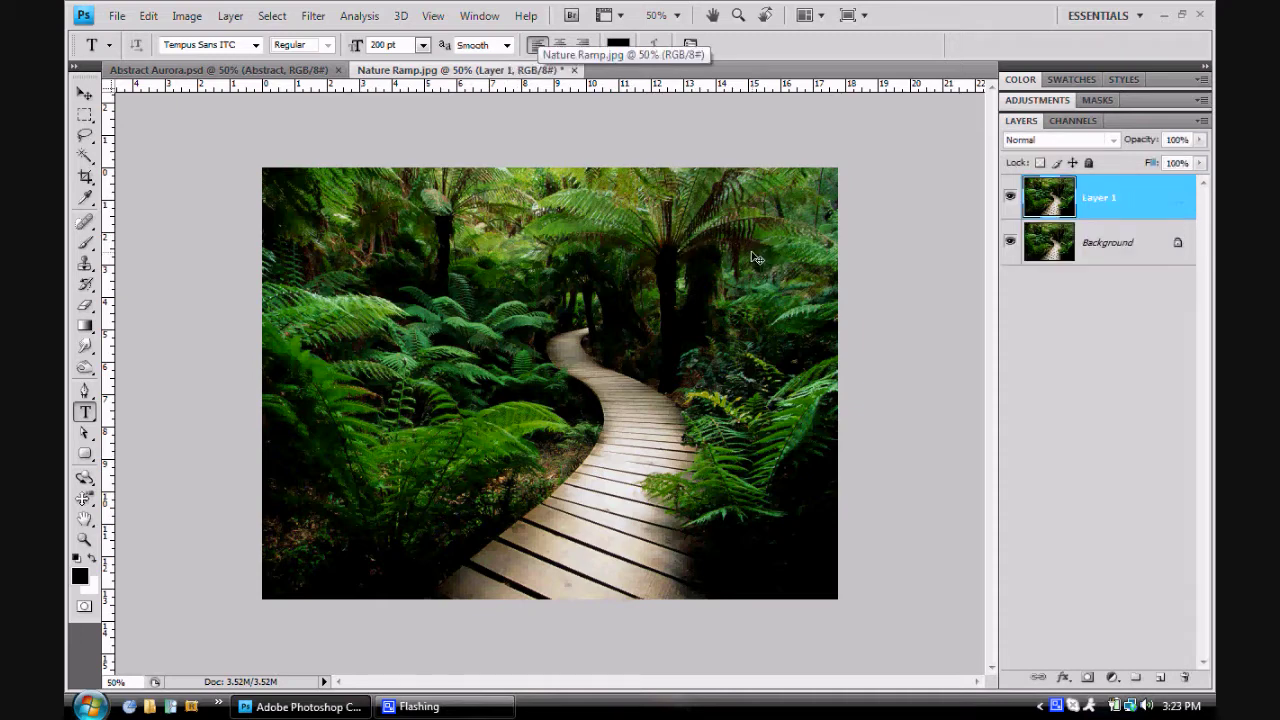
left_click(1010, 242)
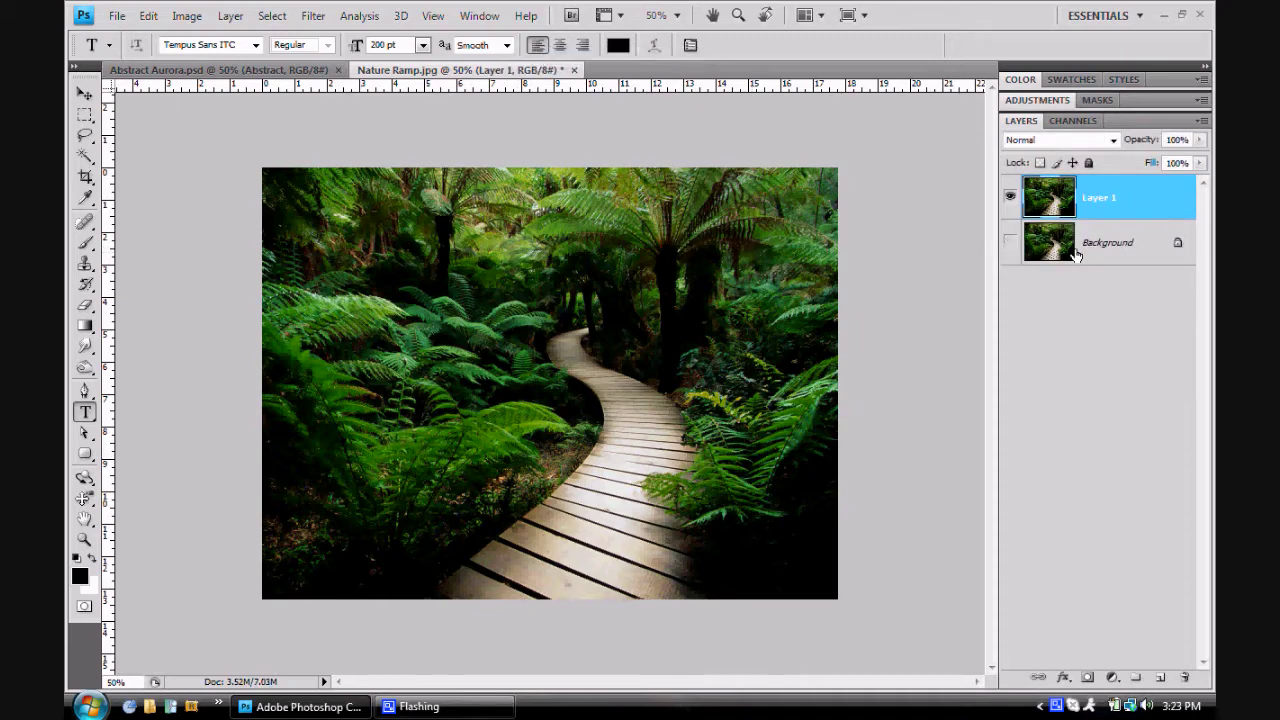
left_click(1101, 248)
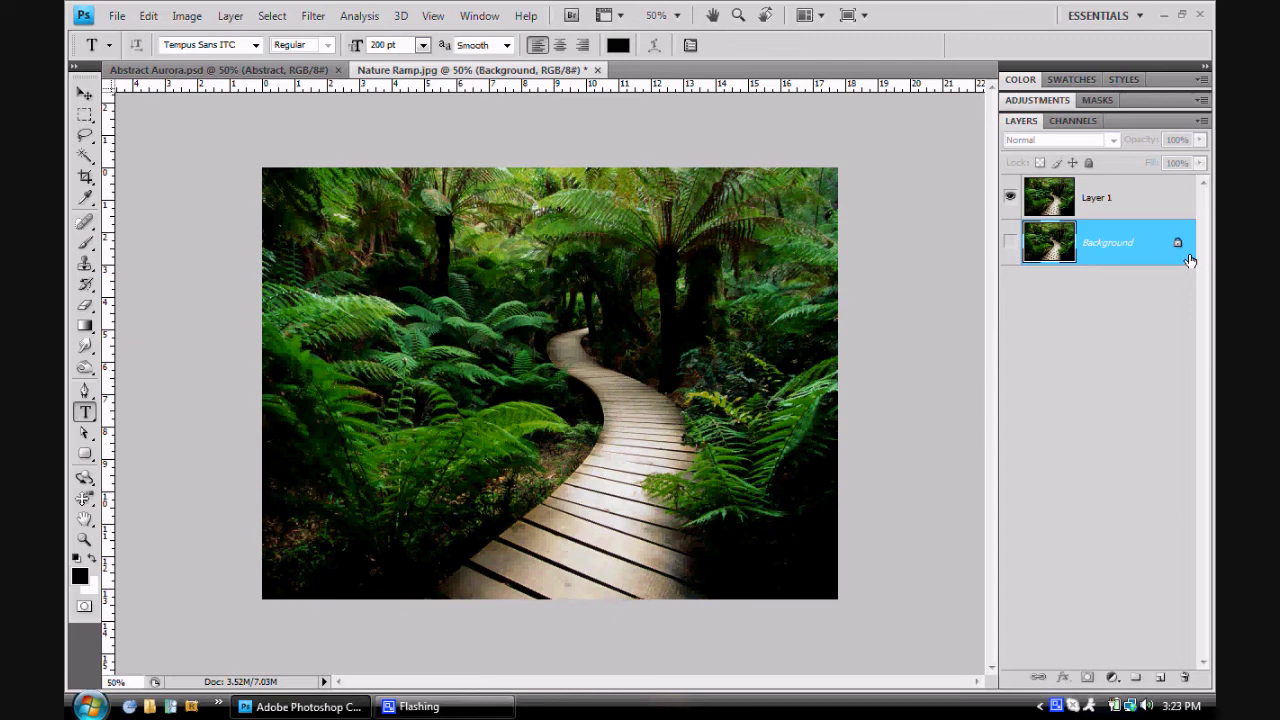
left_click(1133, 201)
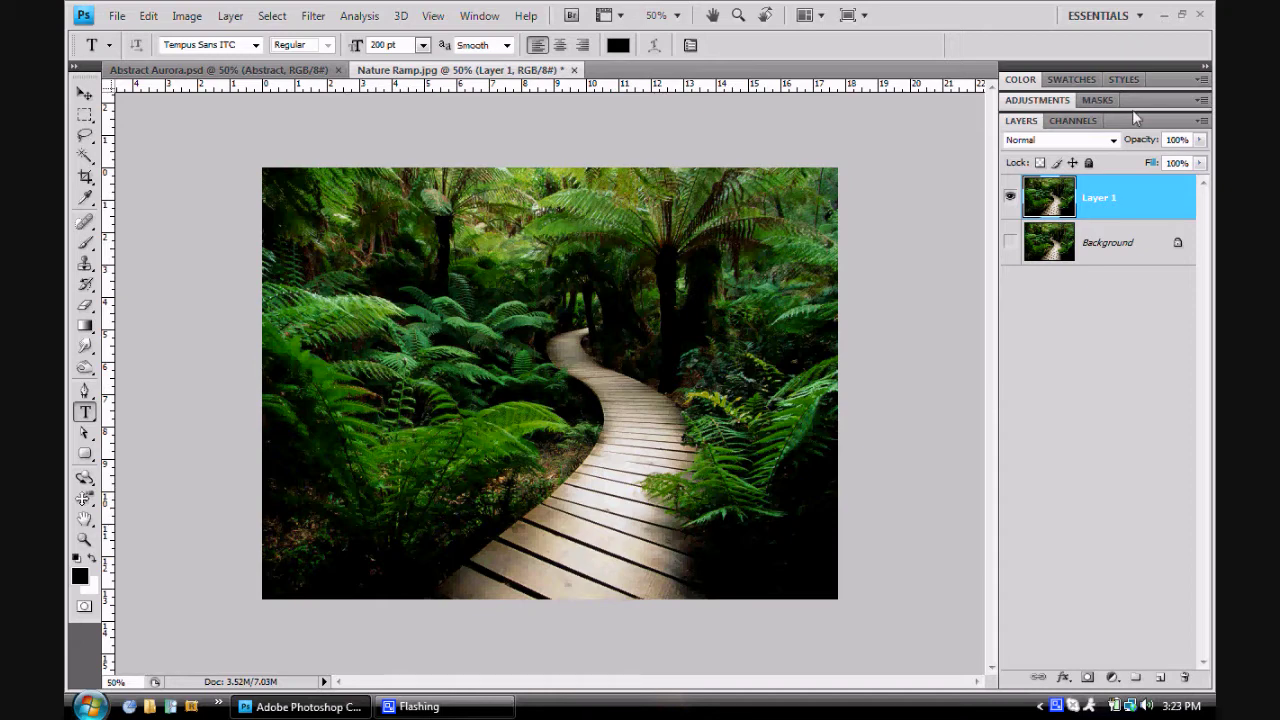
left_click(312, 15)
Apply a Gaussian Blur of about 100 pixels radius to Layer 1
mouse_move(383, 176)
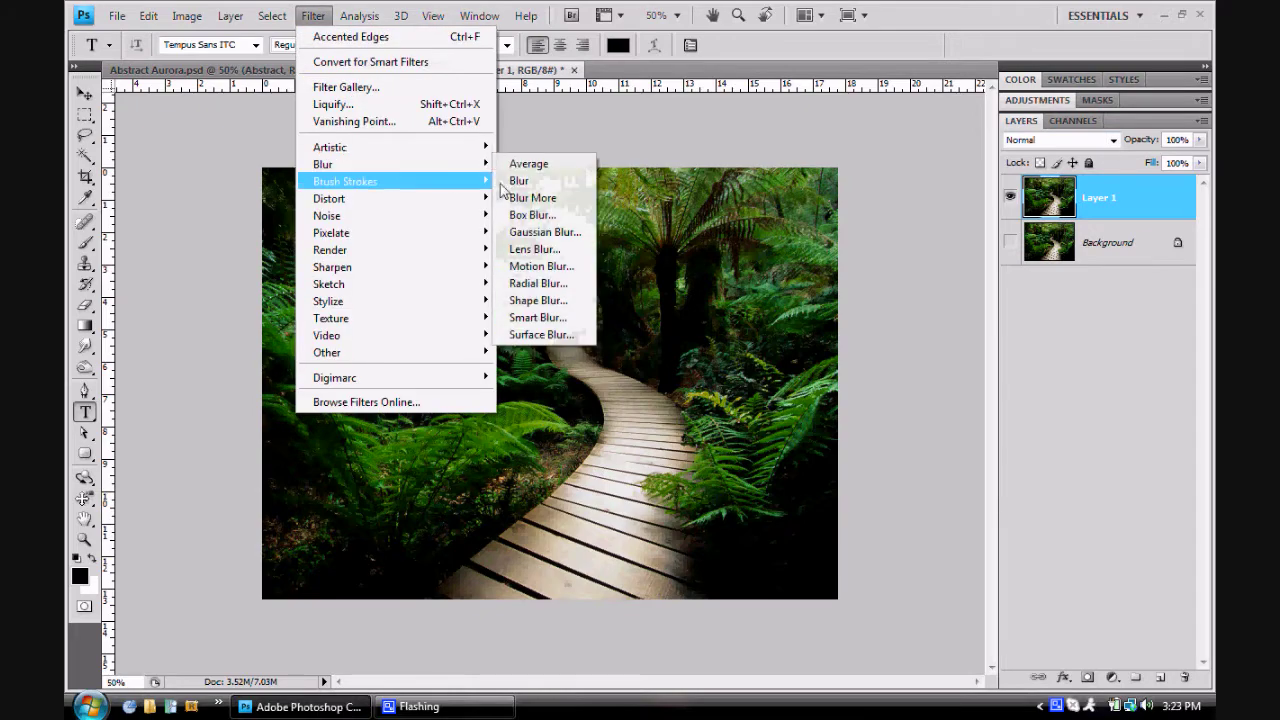
left_click(552, 236)
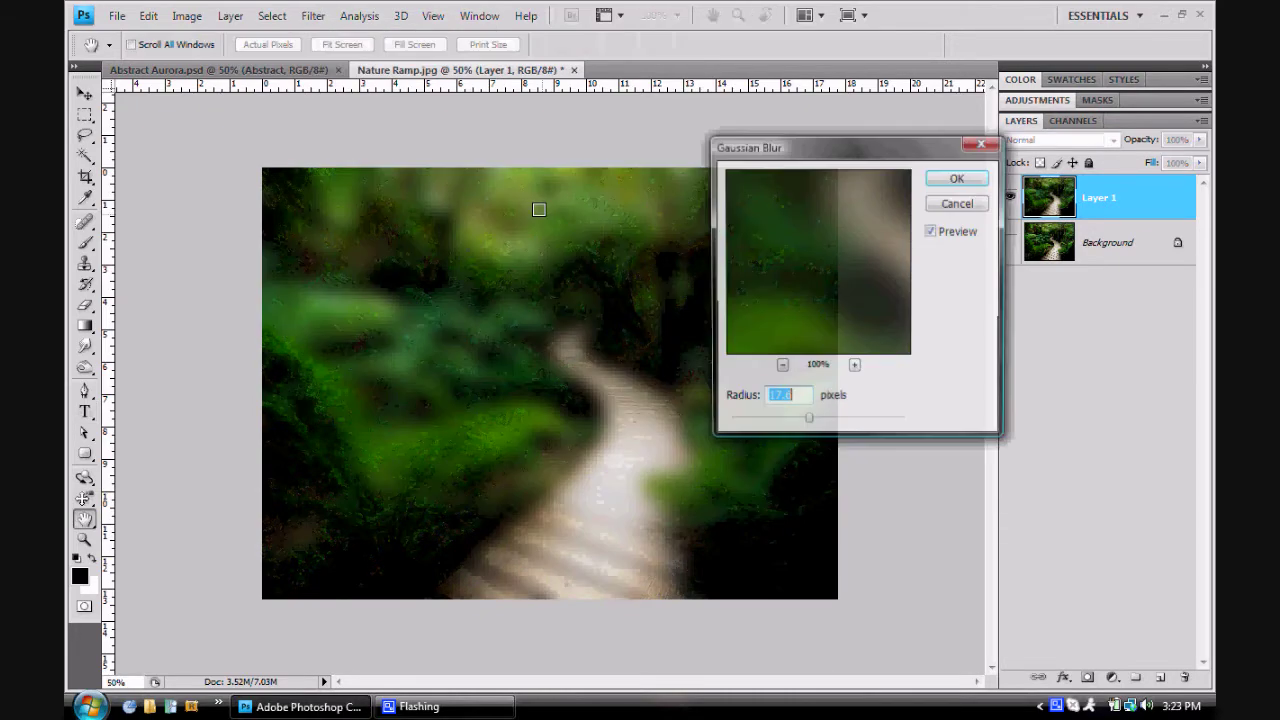
left_click(882, 421)
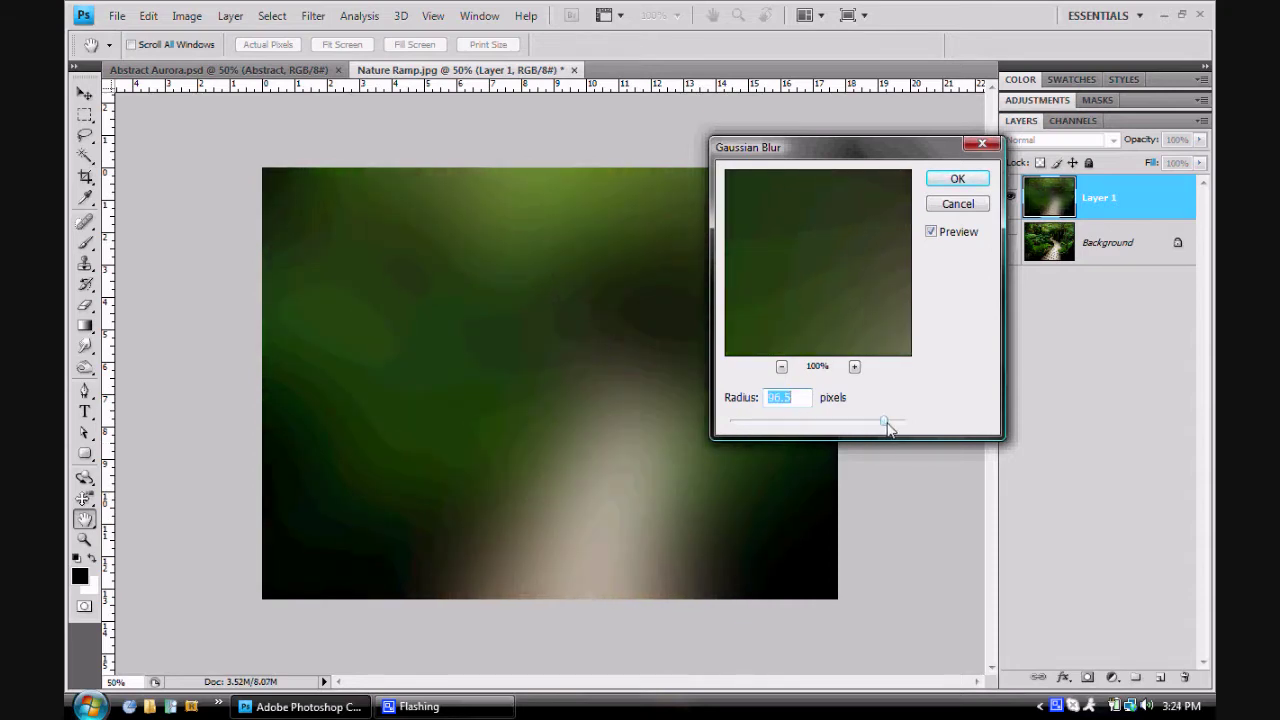
left_click(944, 186)
key("t")
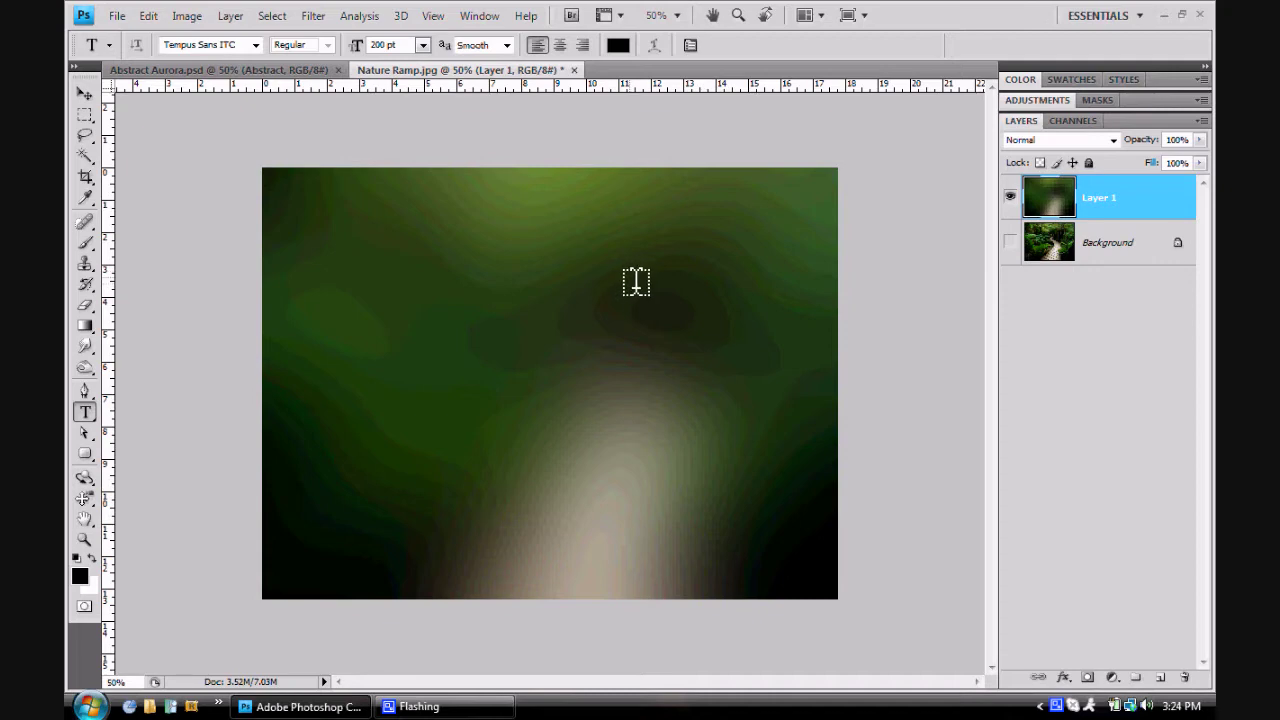
Duplicate the blurred layer and apply Polar Coordinates, Polar to Rectangular, to the copy
key("ctrl+j")
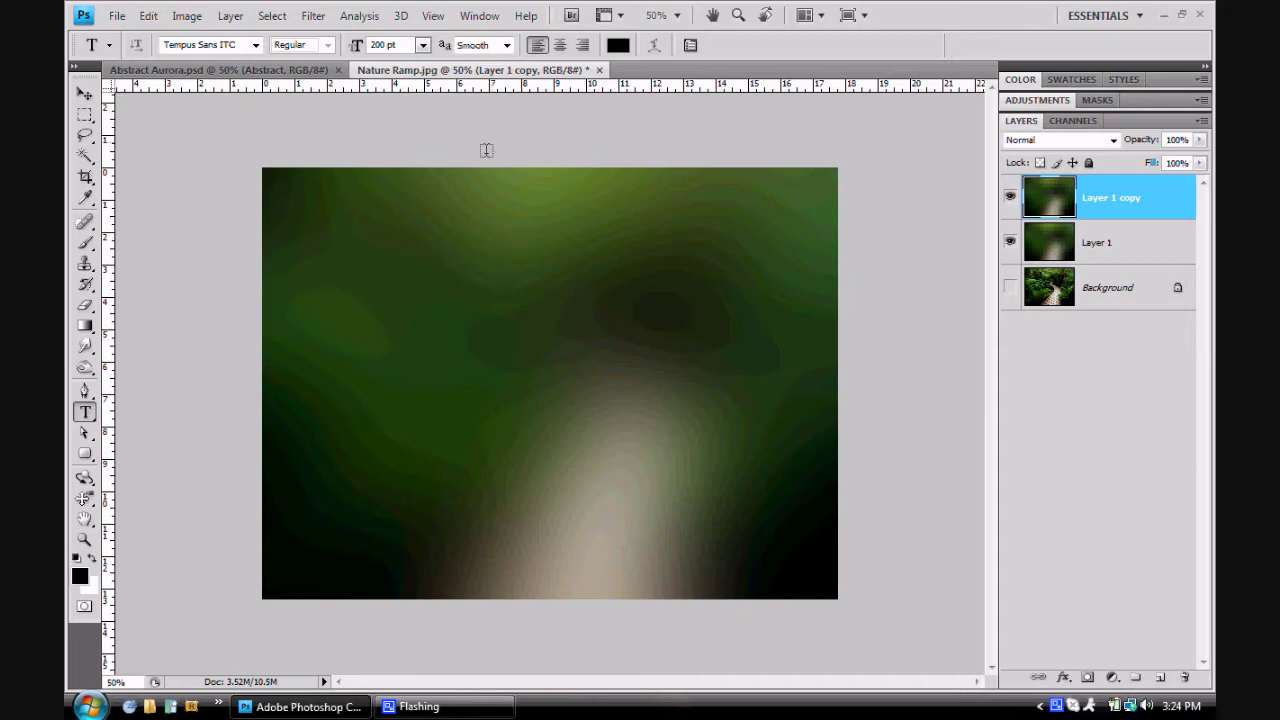
left_click(310, 16)
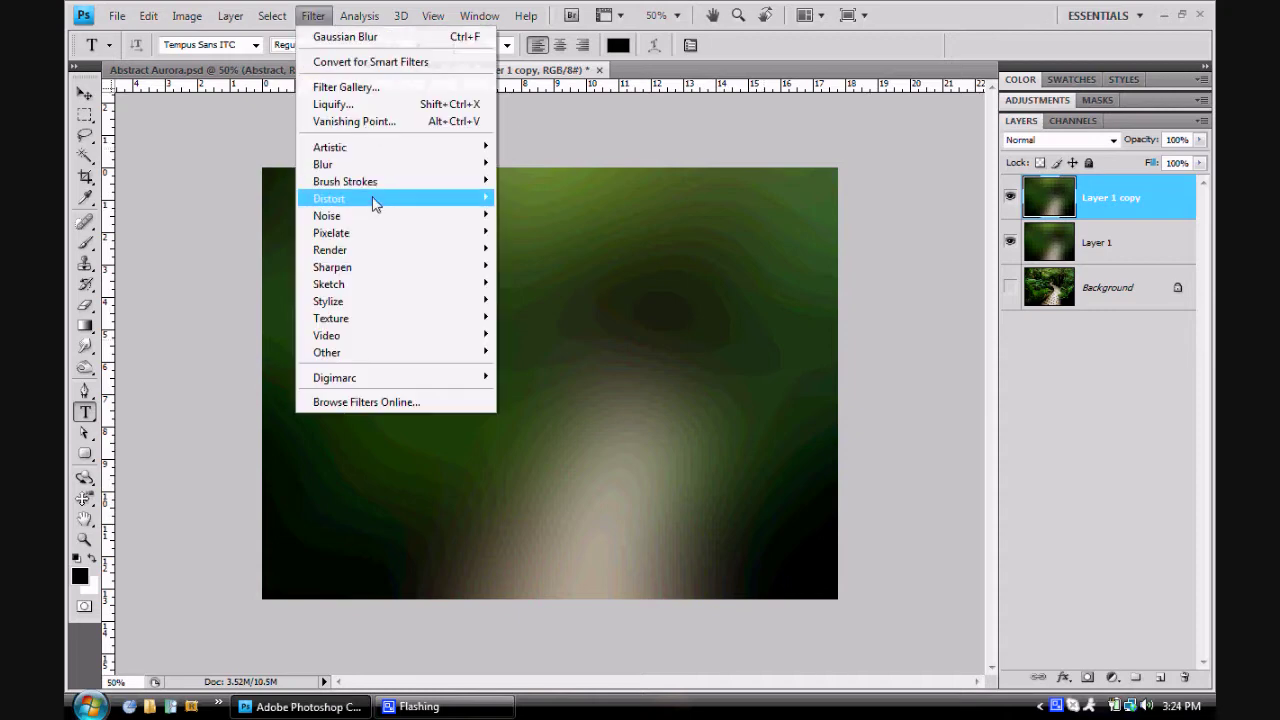
mouse_move(375, 200)
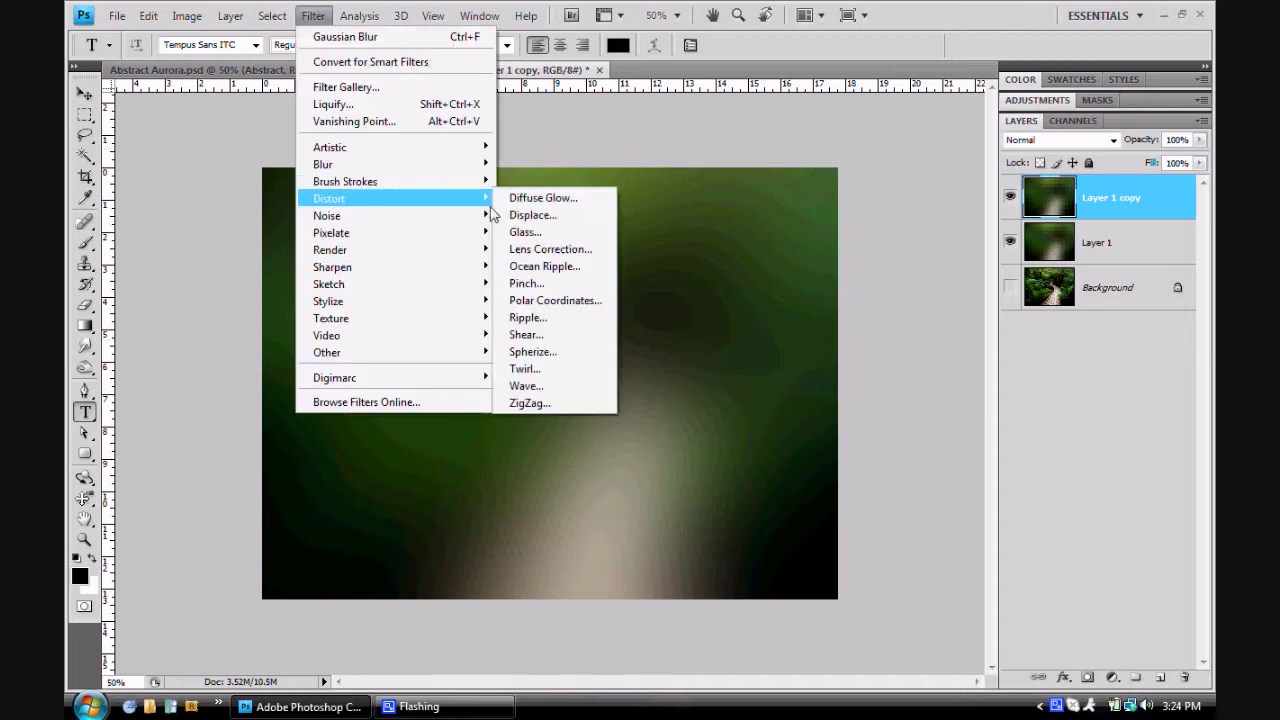
left_click(563, 300)
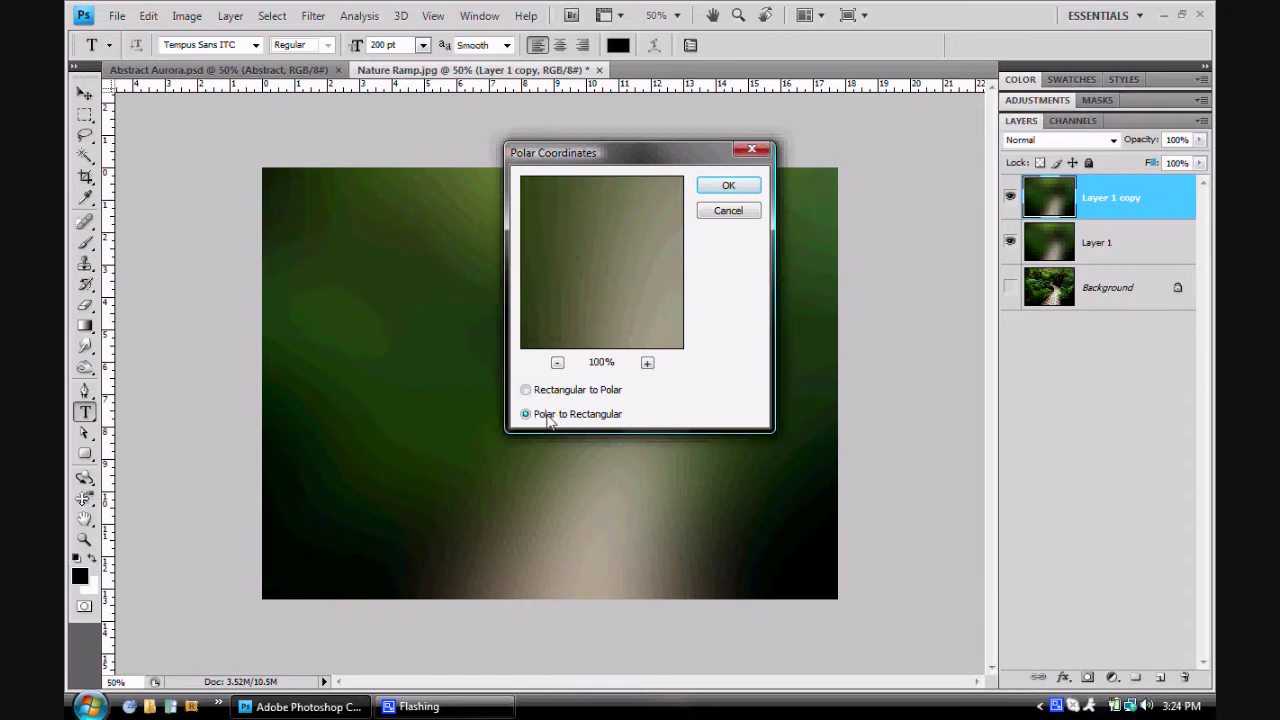
left_click(724, 188)
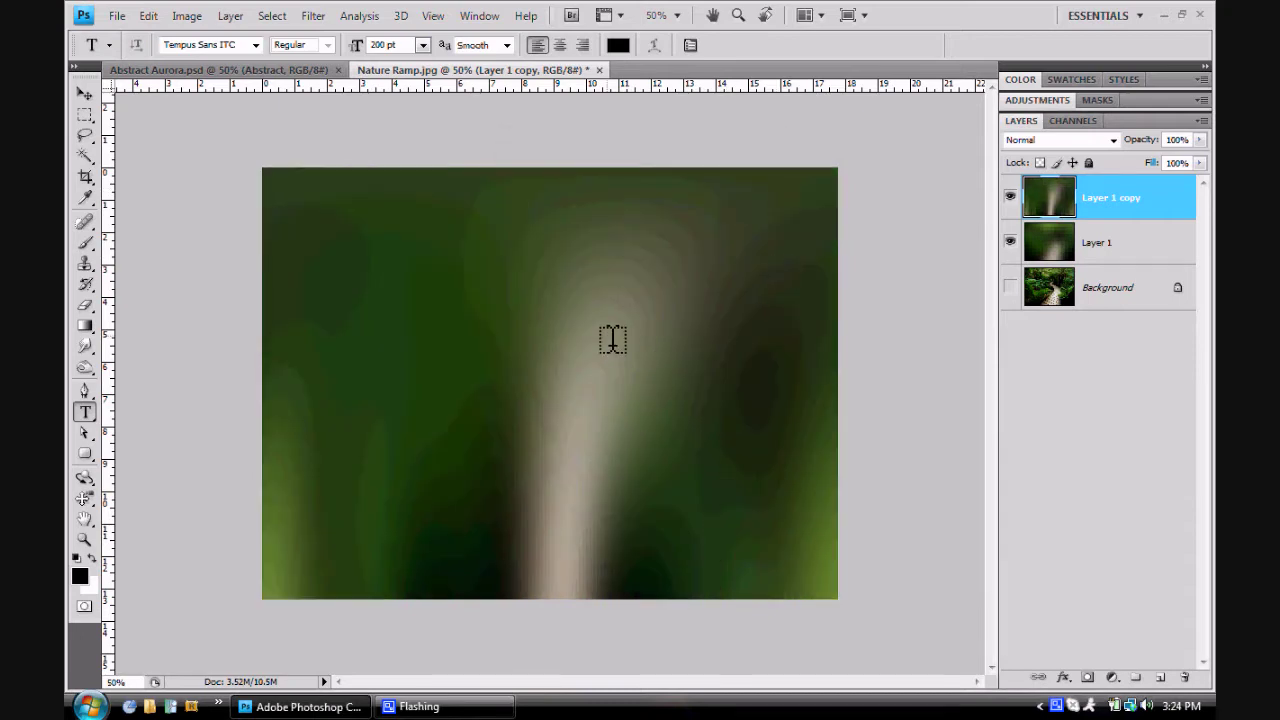
Rotate the distorted layer copy 180° with Free Transform
key("ctrl+t")
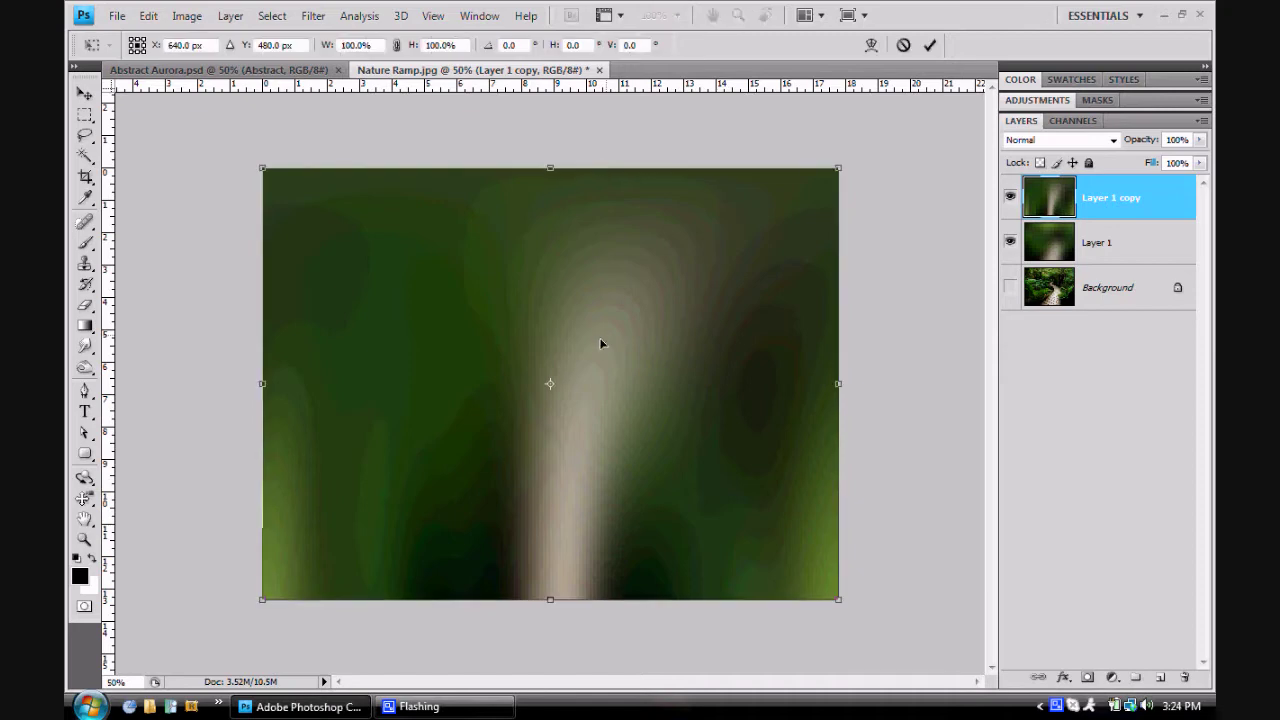
right_click(698, 369)
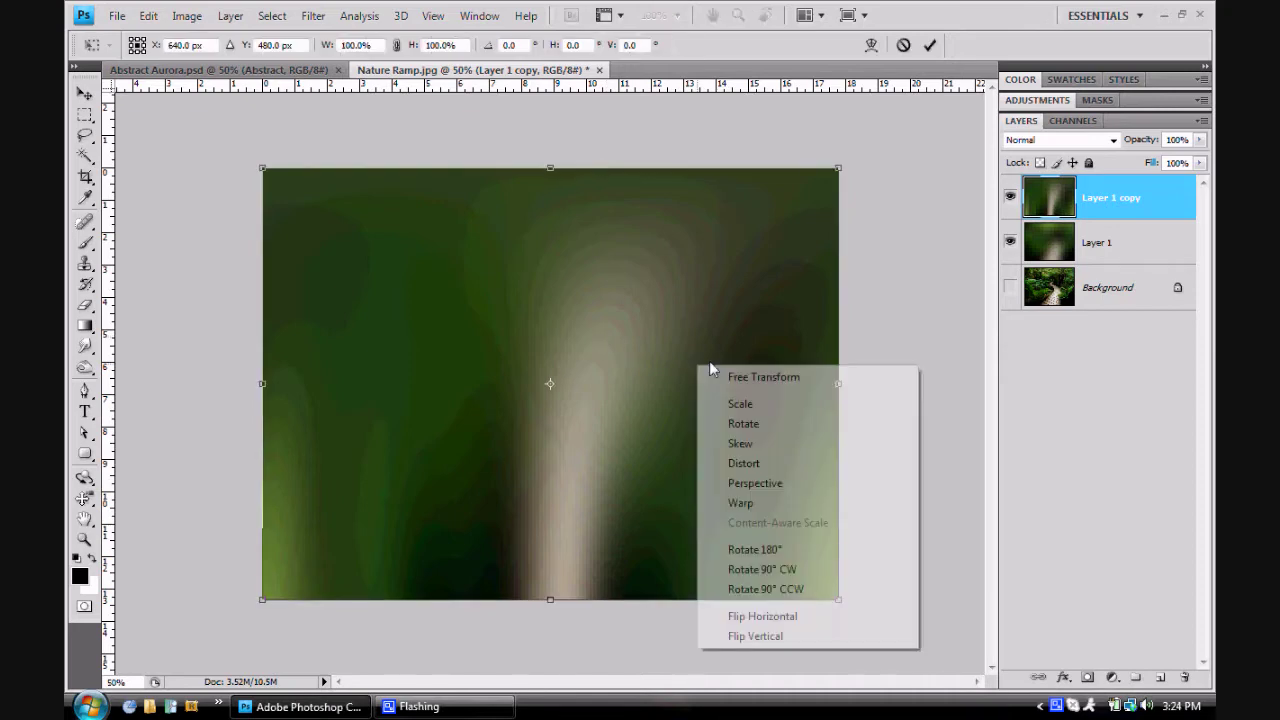
left_click(756, 549)
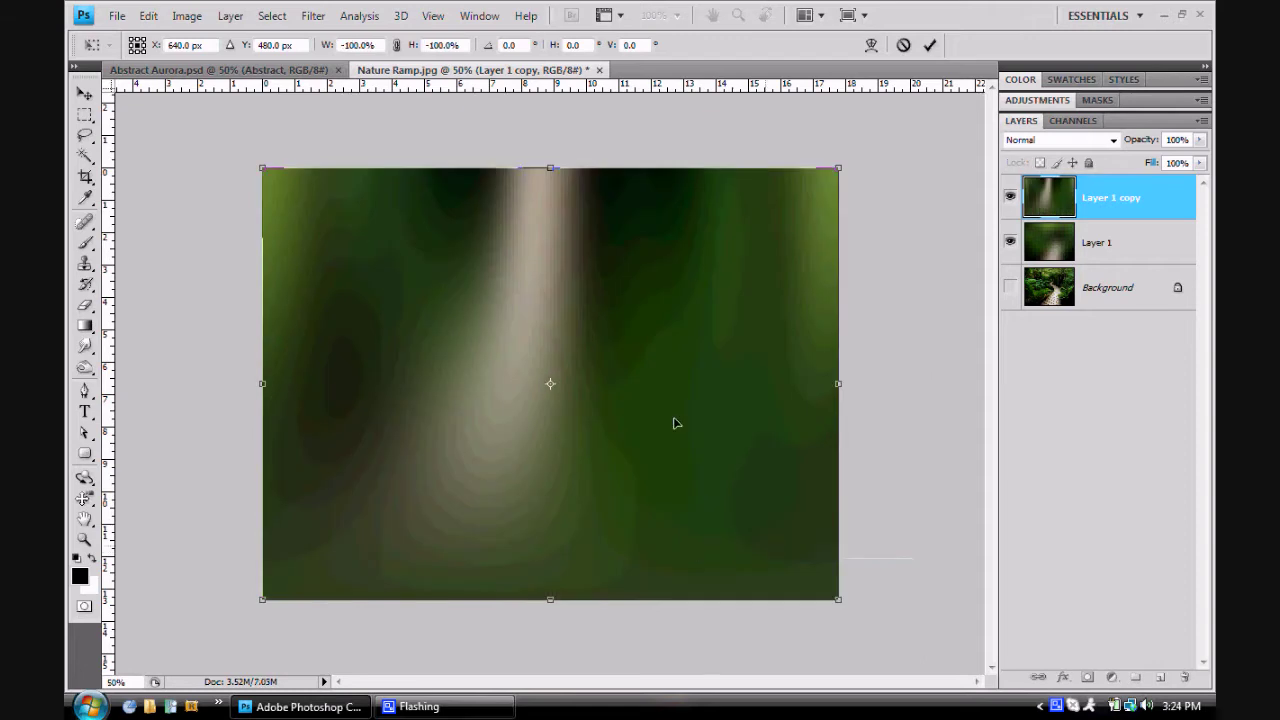
key("Return")
key("t")
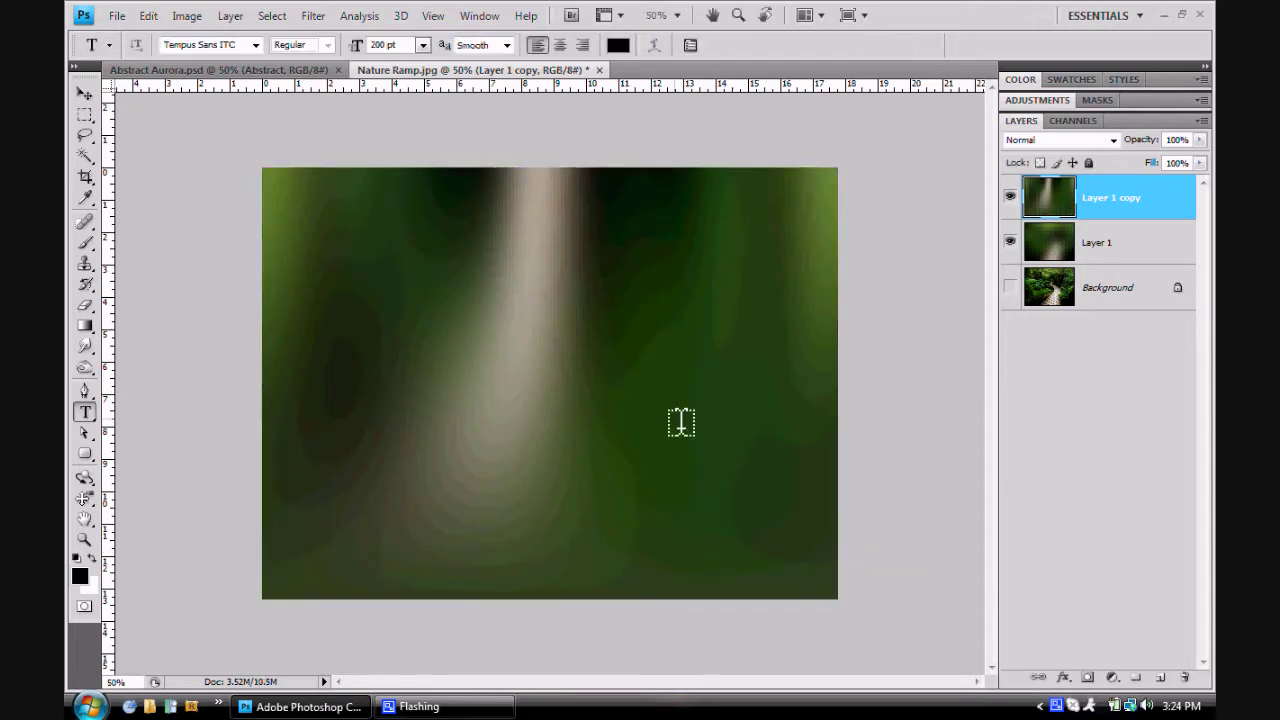
Set Layer 1 copy's blend mode to Linear Dodge (Add)
left_click(1113, 141)
left_click(1113, 141)
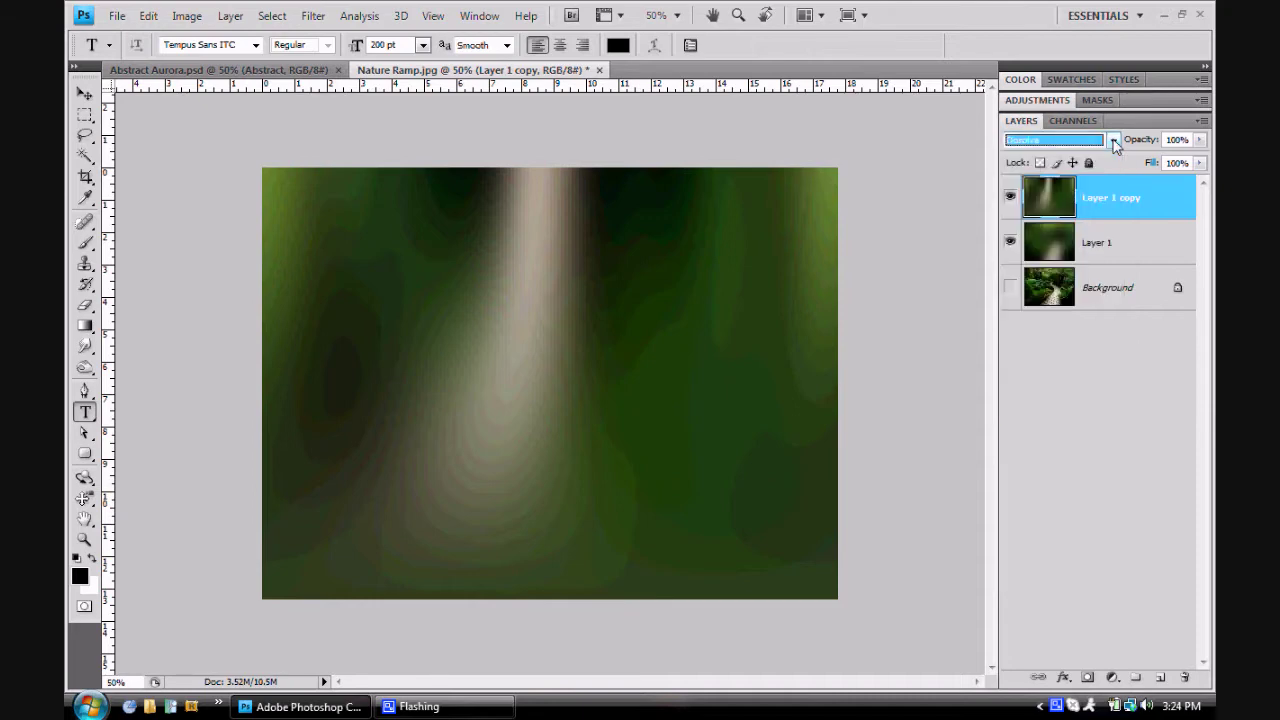
key("Down")
key("Down")
key("Down")
key("Down")
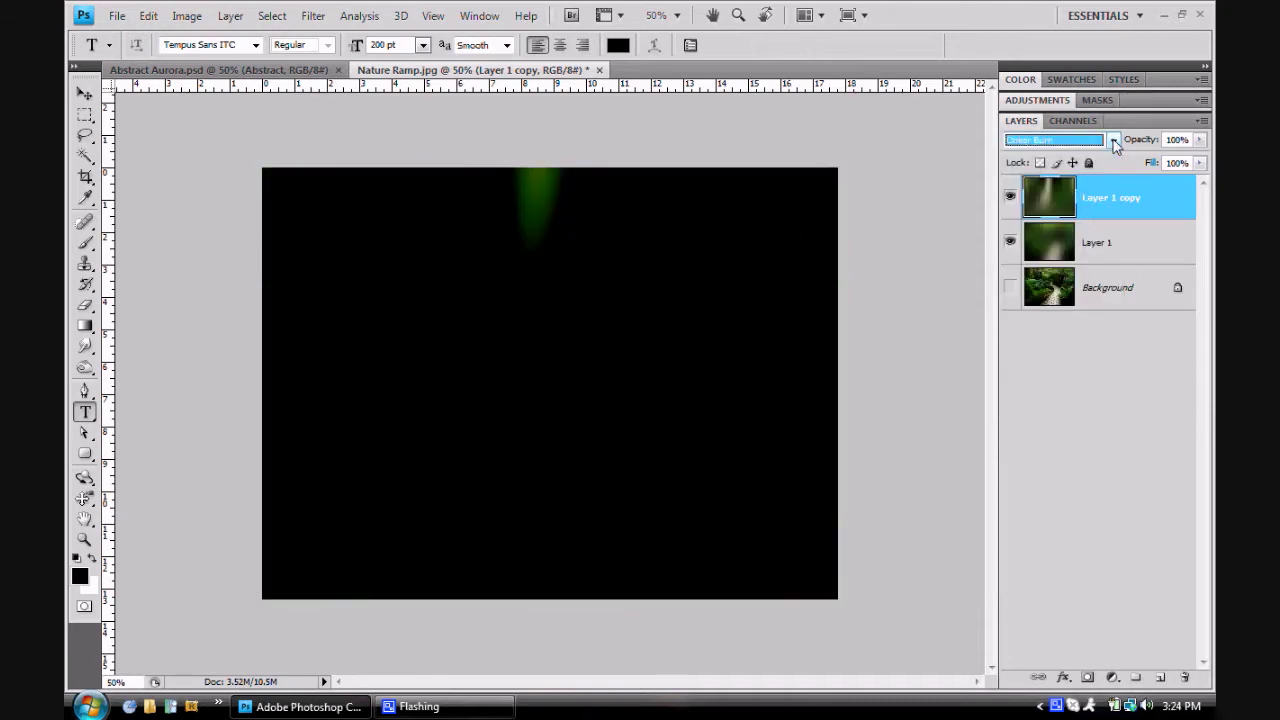
key("Down")
key("Down")
key("Down")
key("Down")
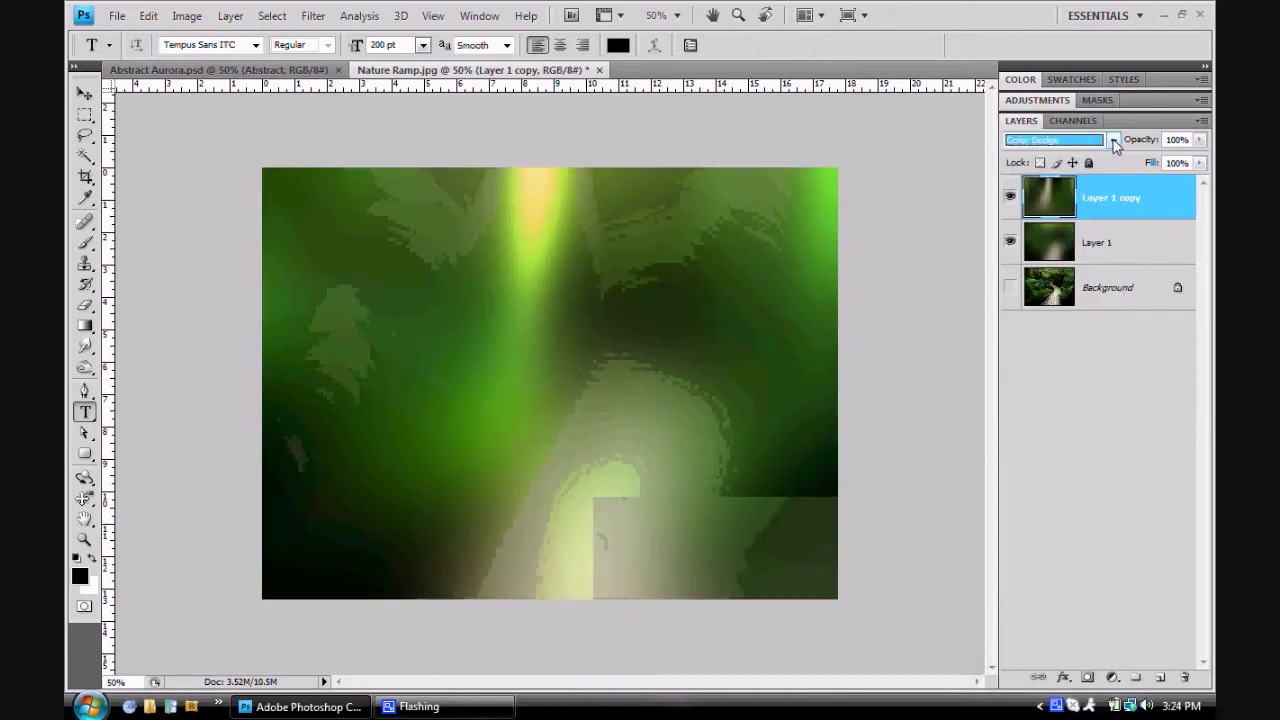
key("Down")
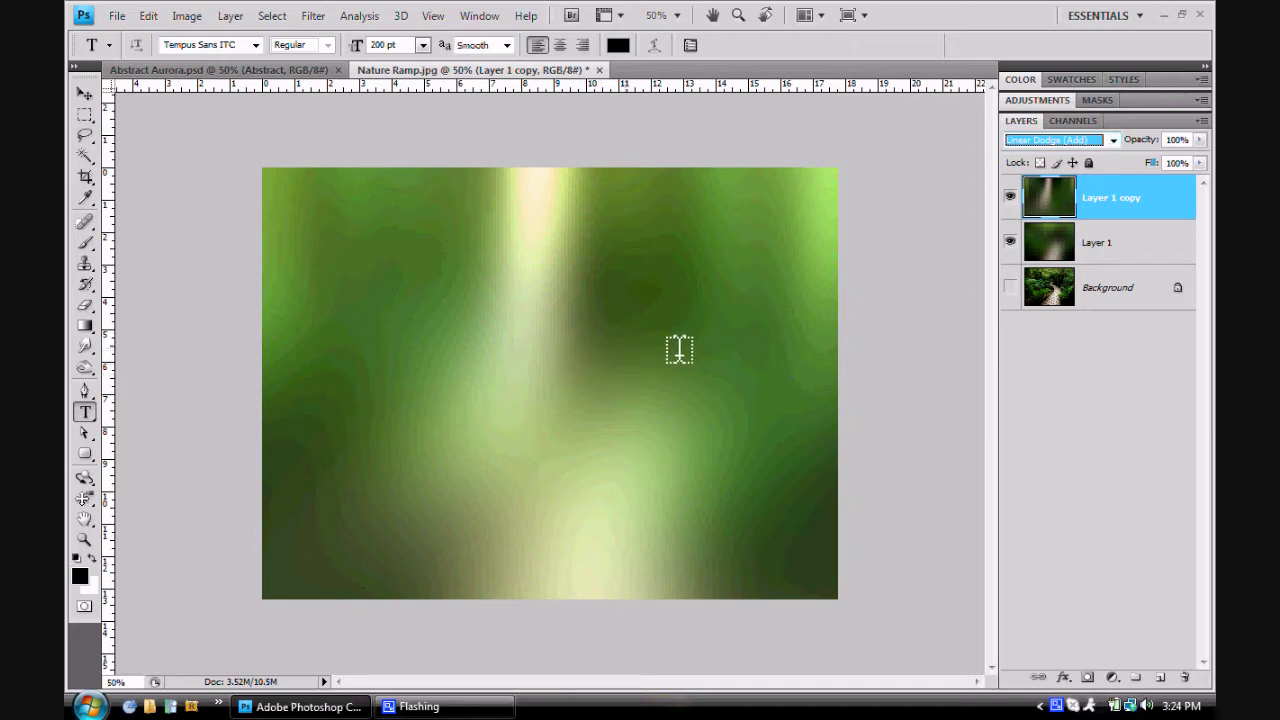
Merge Layer 1 copy down and rename the merged layer 'Gaussian Blur'
right_click(1155, 202)
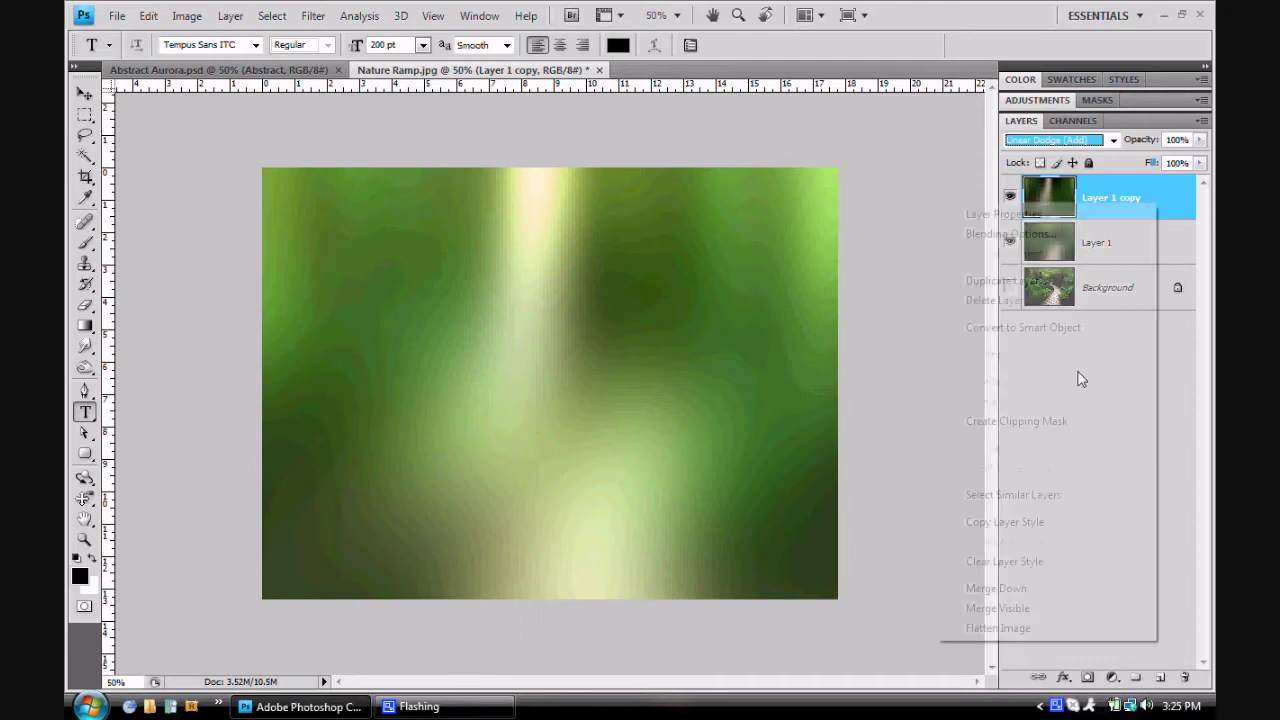
left_click(985, 588)
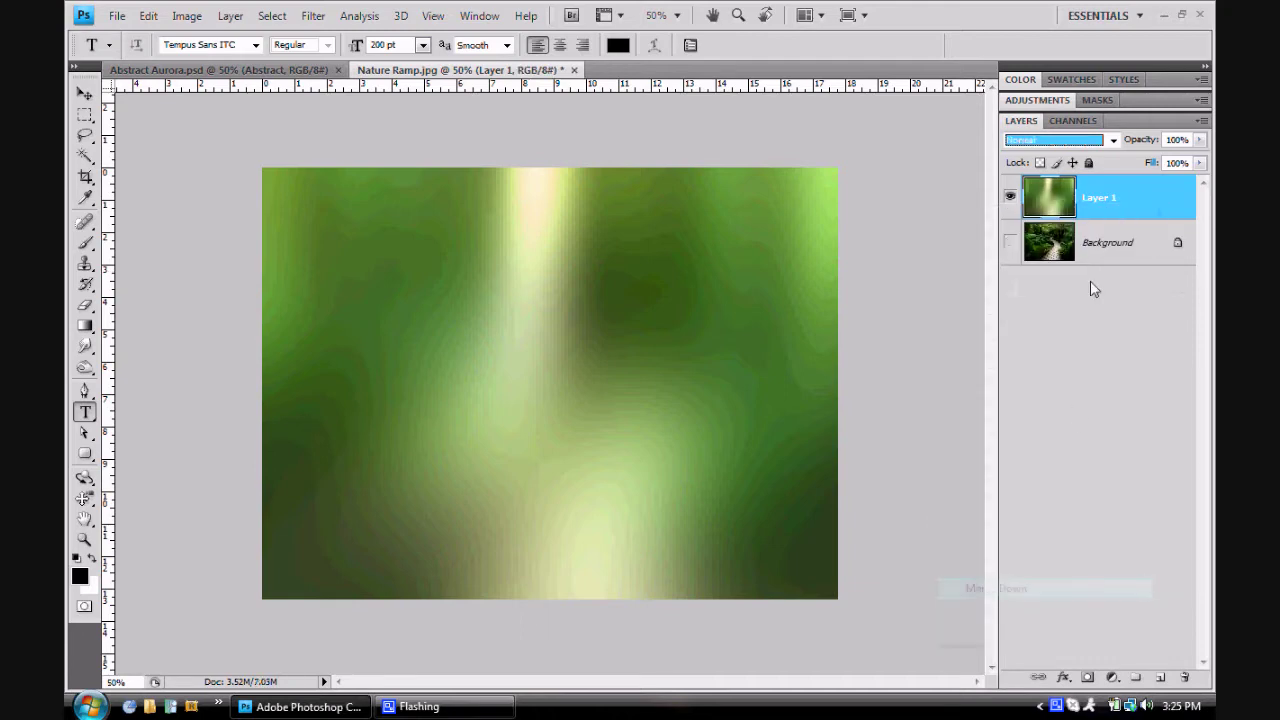
double_click(1106, 196)
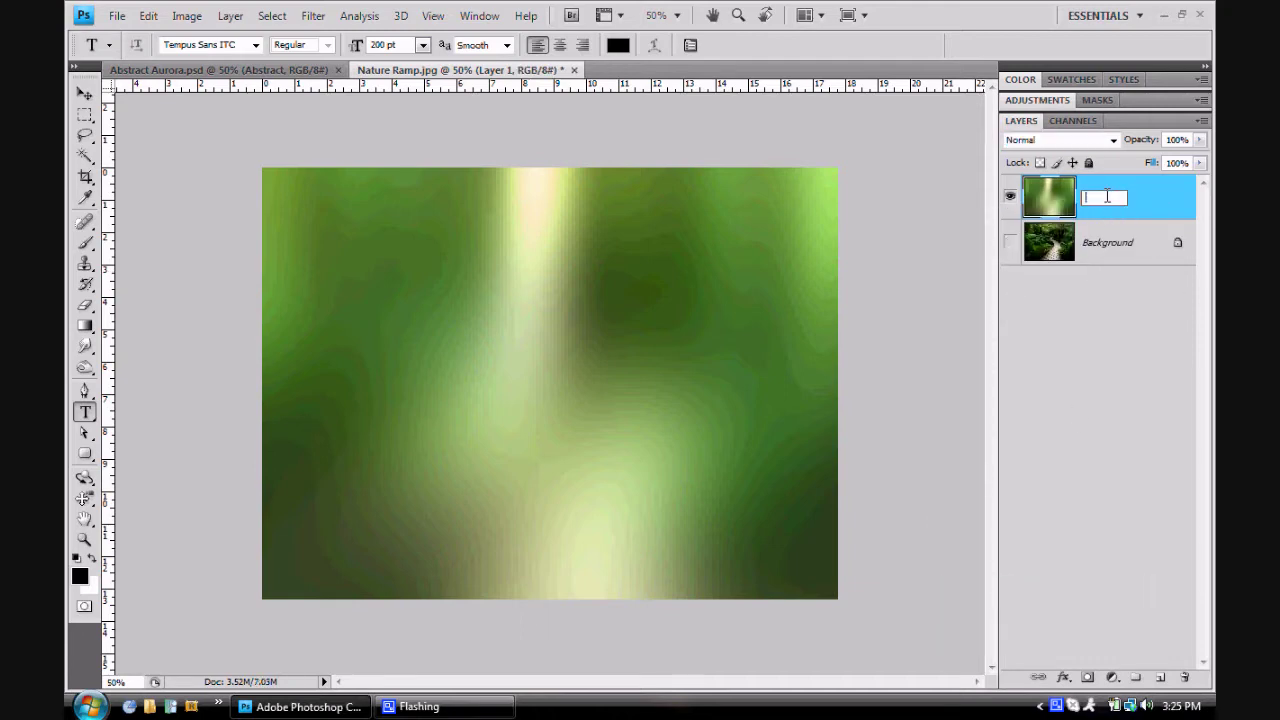
type("Gaussian Blur")
key("Return")
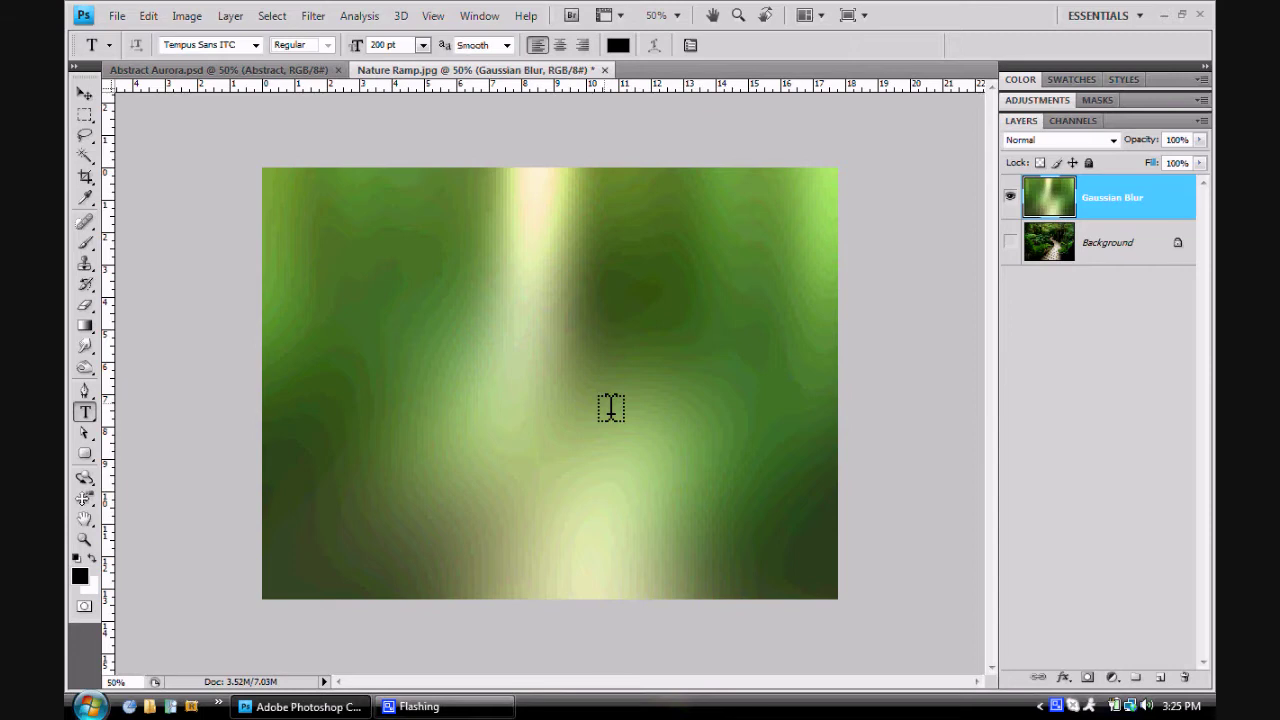
key("ctrl+minus")
key("ctrl+minus")
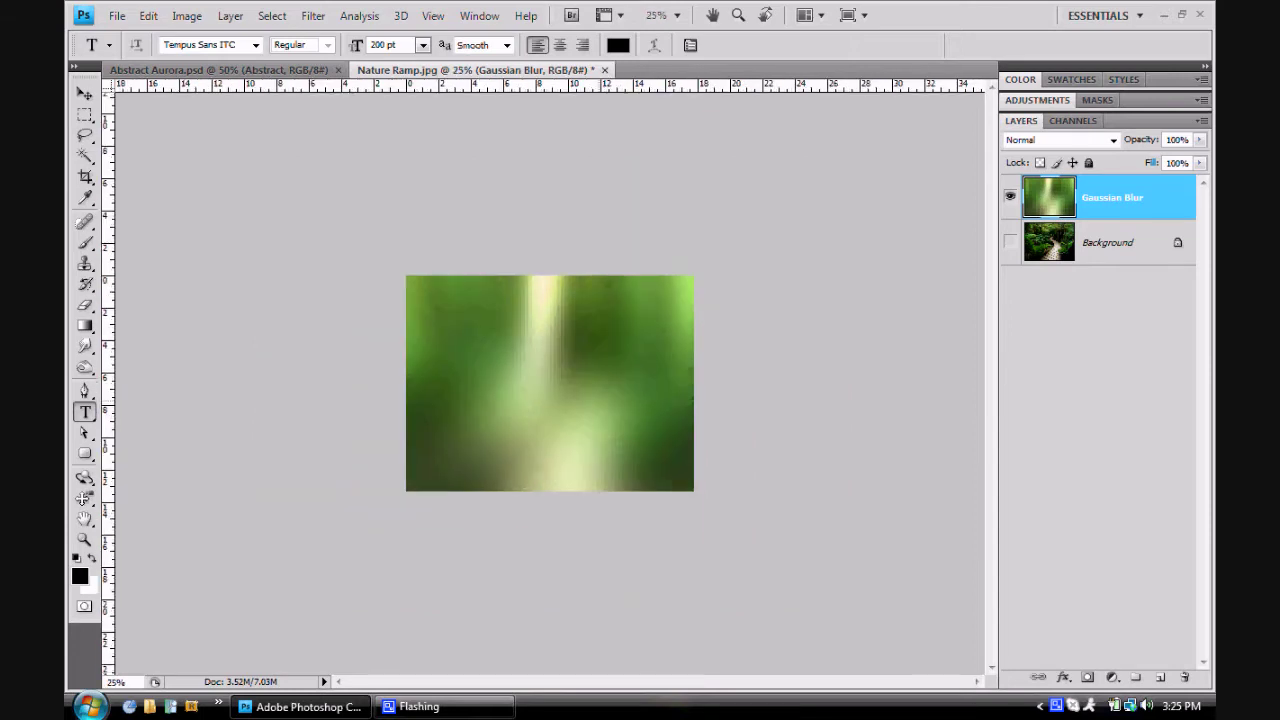
Draw a closed four-point Pen path whose curved edge sweeps across the image's right side
left_click(85, 390)
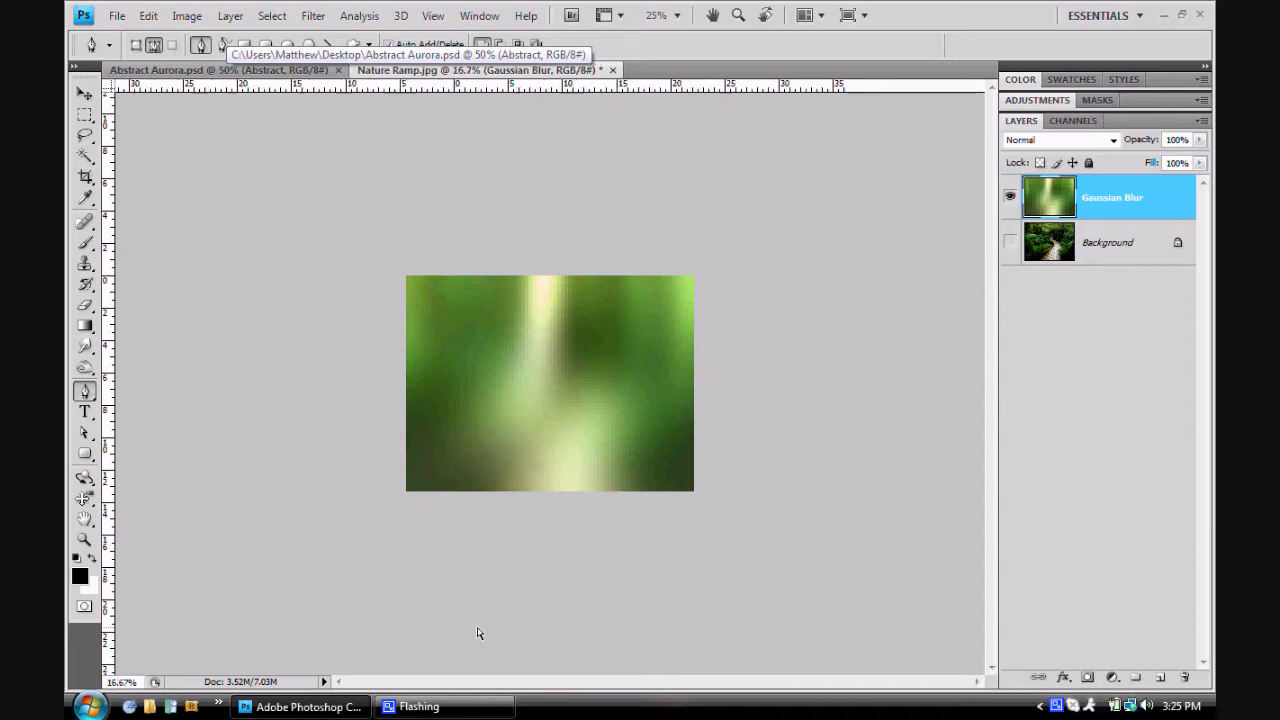
key("ctrl+minus")
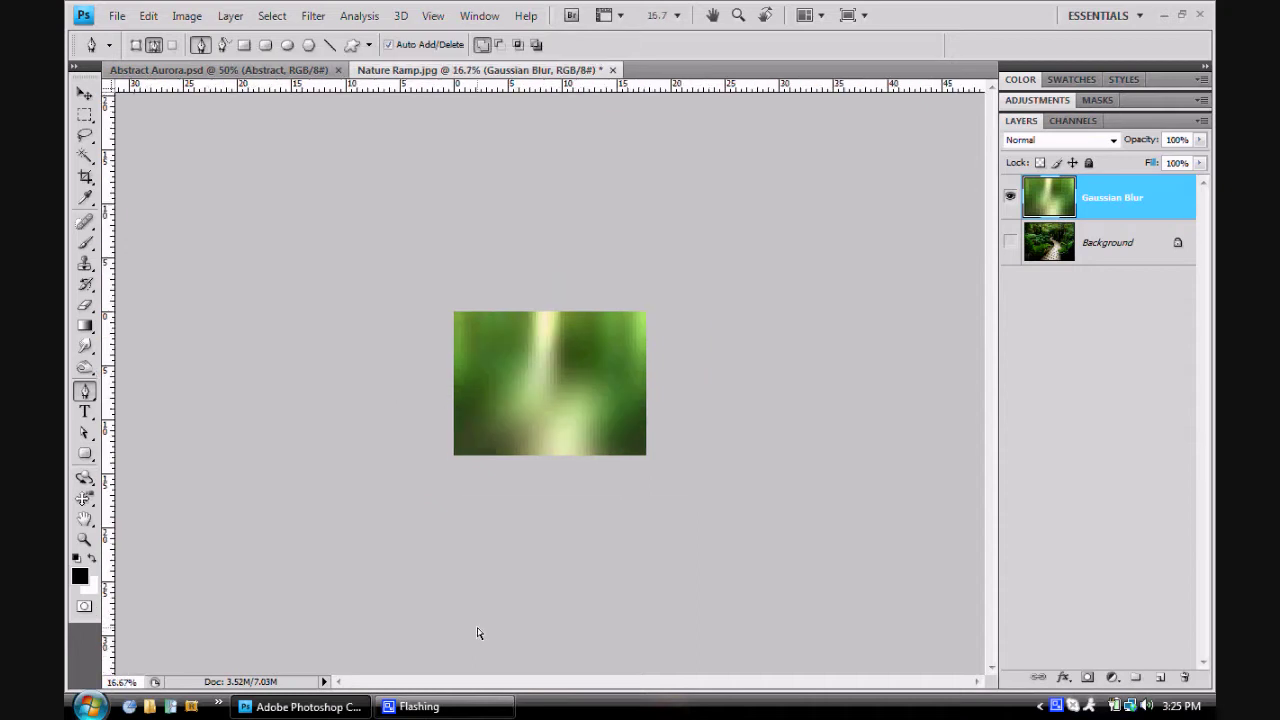
left_click(525, 557)
left_click_drag(600, 215, 568, 83)
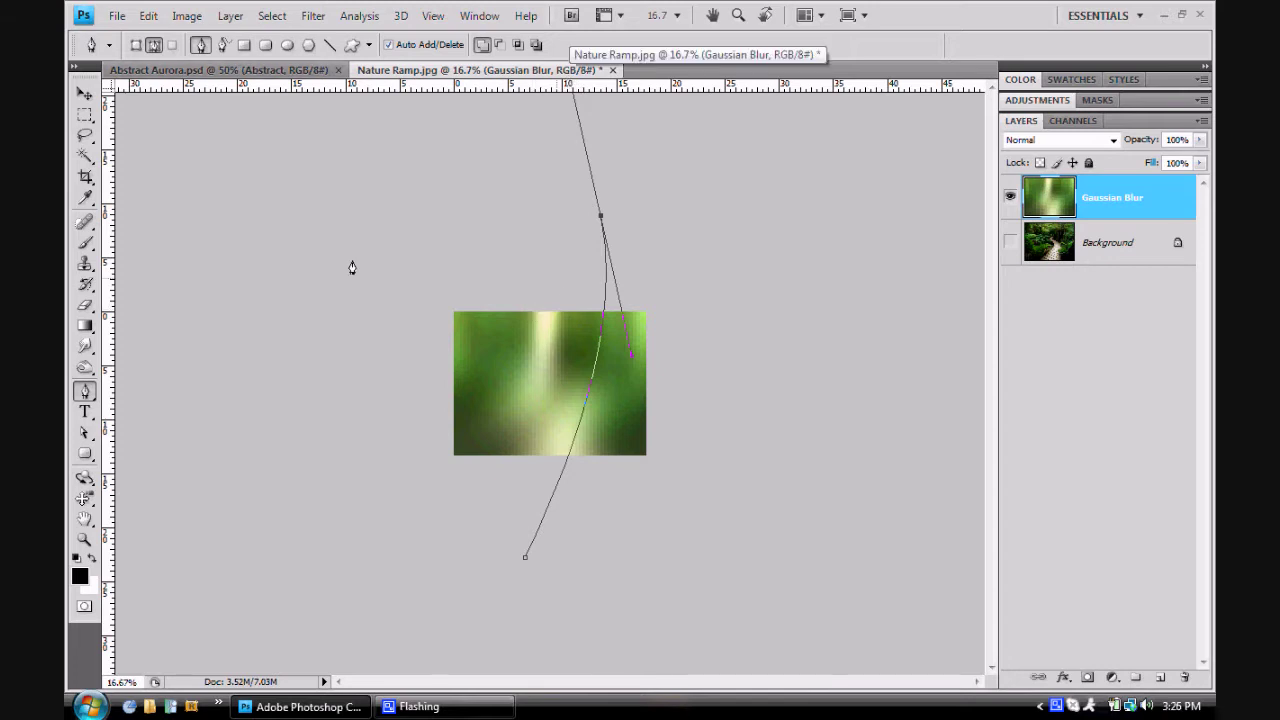
left_click(371, 312)
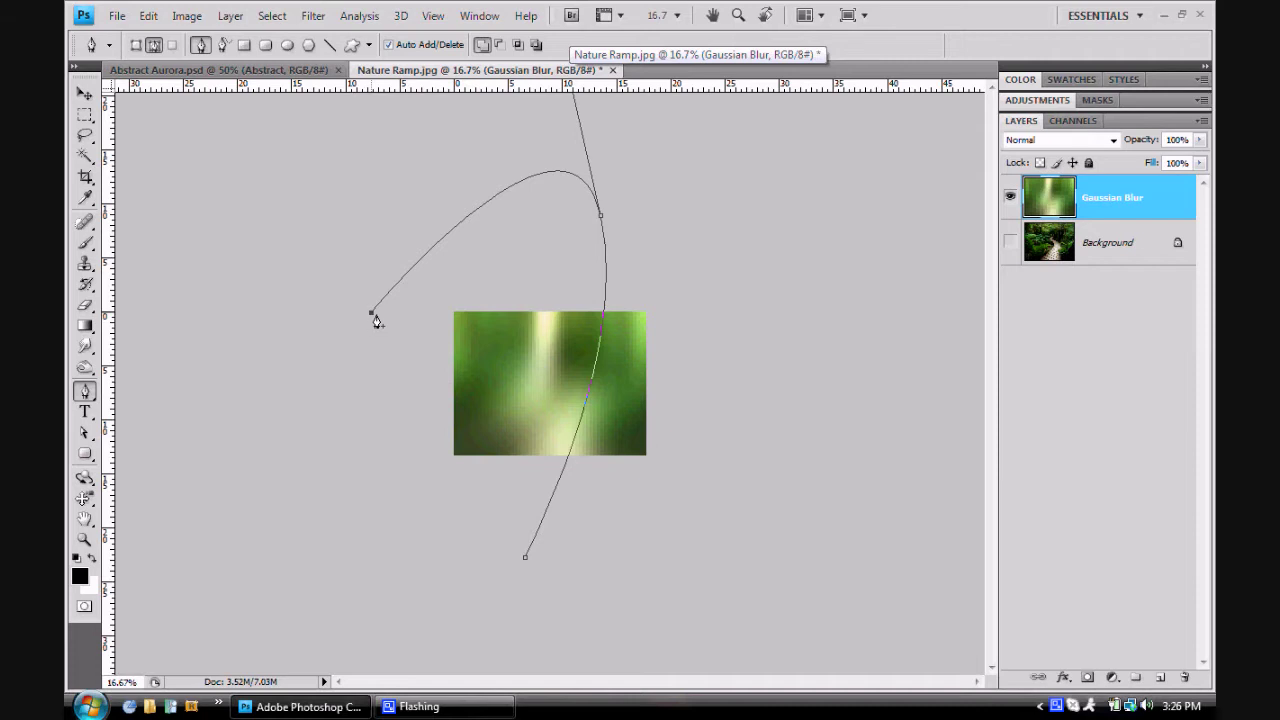
left_click(447, 529)
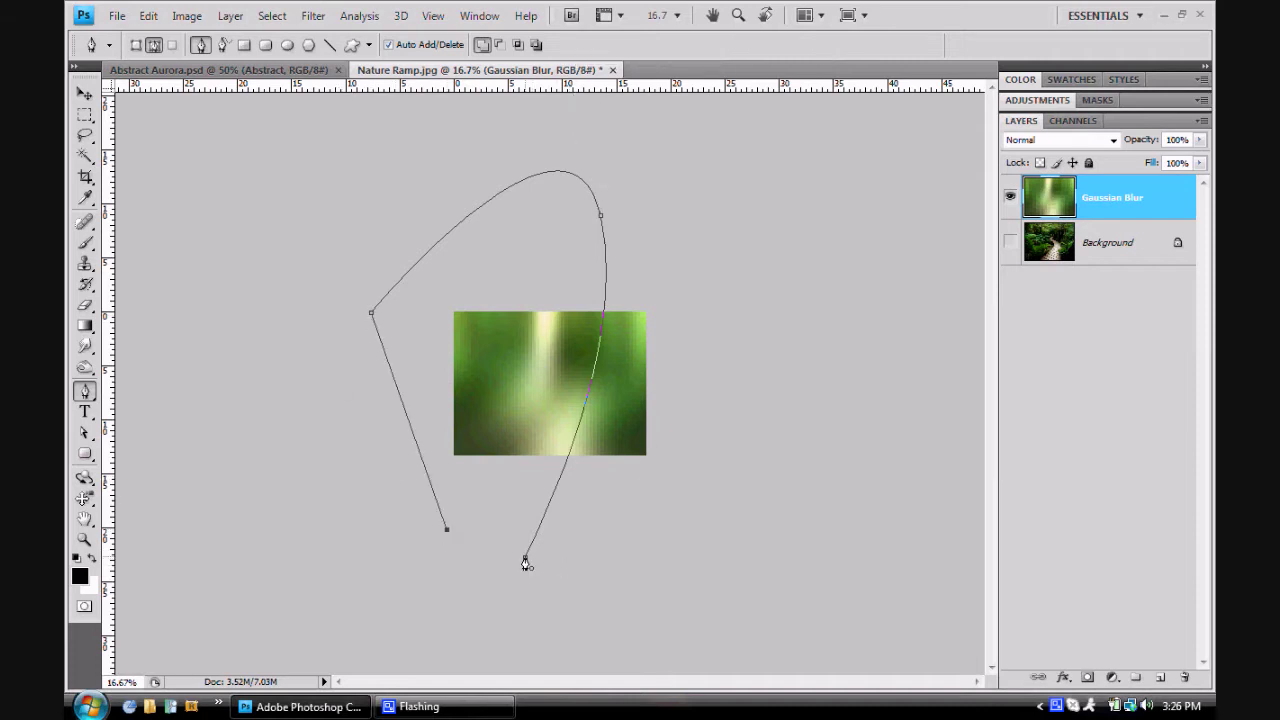
left_click(525, 560)
key("ctrl+plus")
key("ctrl+plus")
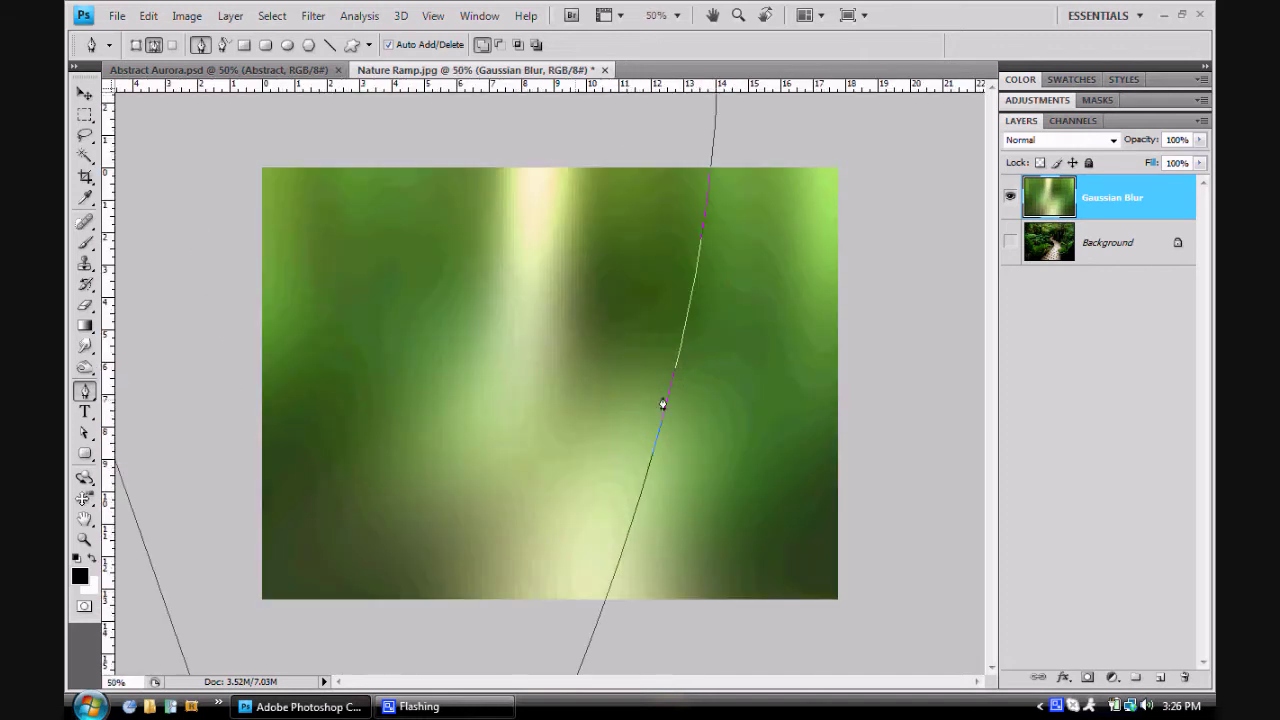
right_click(668, 402)
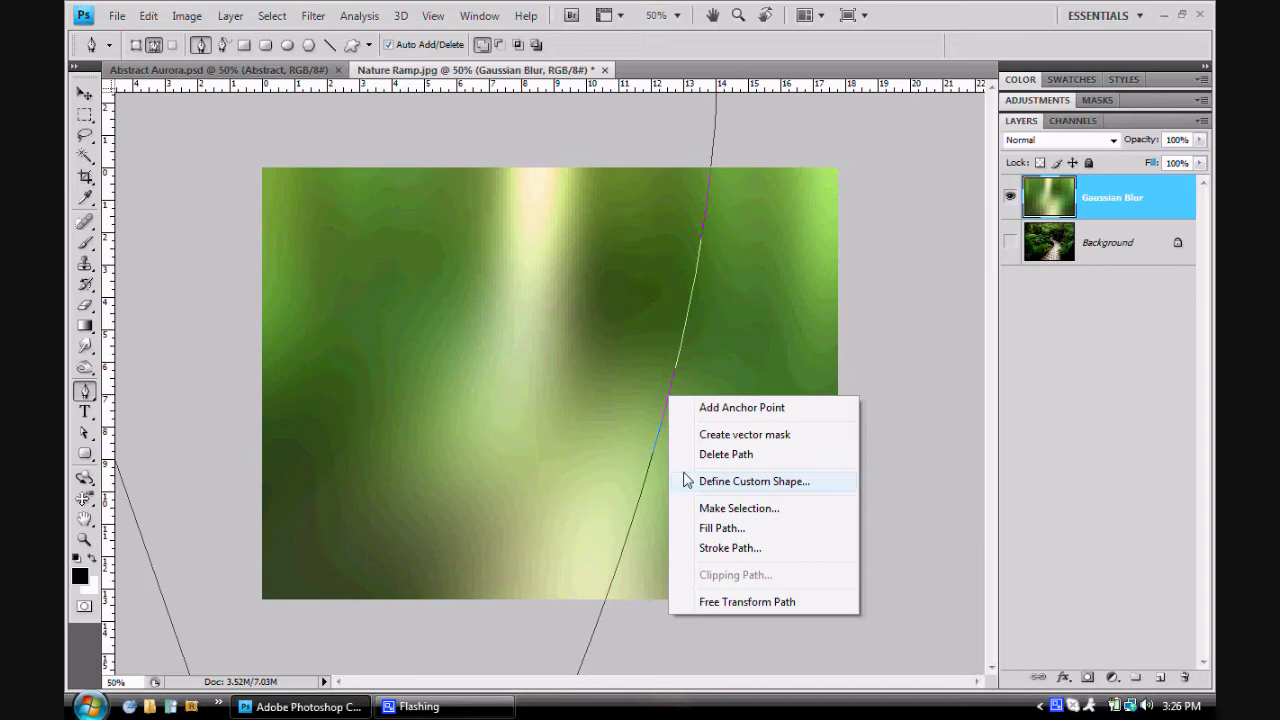
Convert the path into a new selection with 0 feather radius
left_click(774, 515)
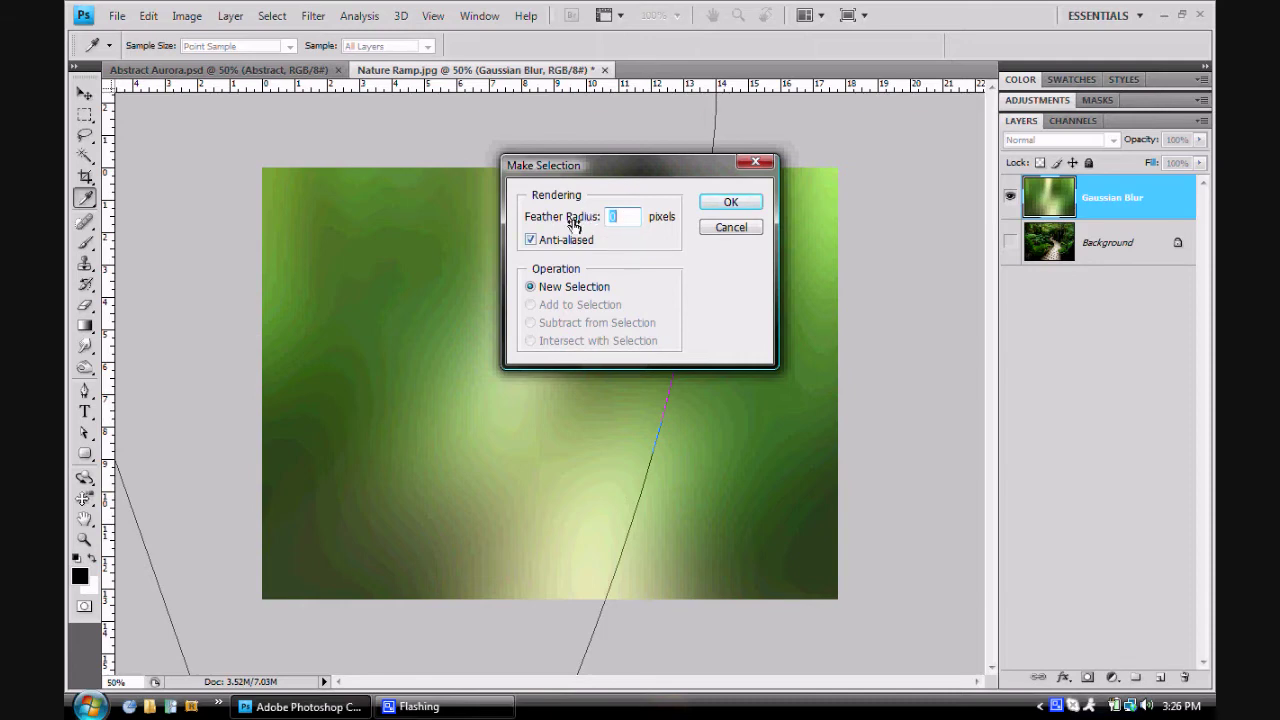
left_click(712, 204)
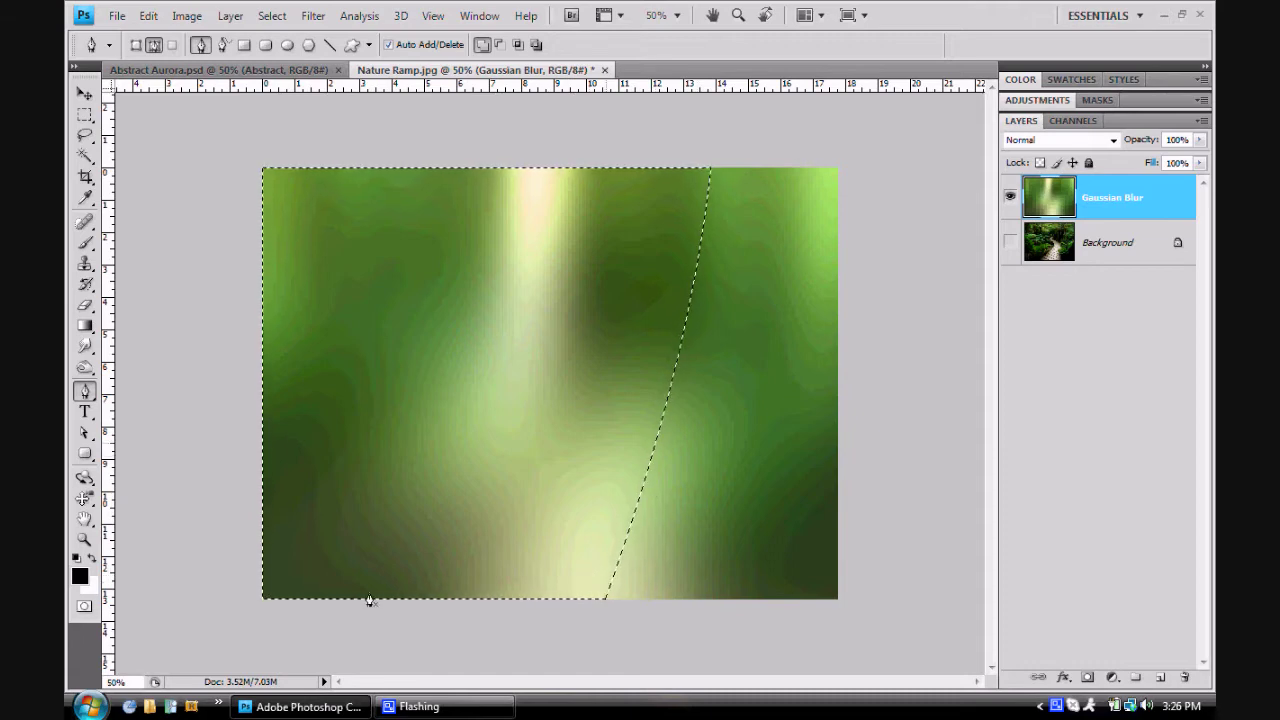
left_click(85, 243)
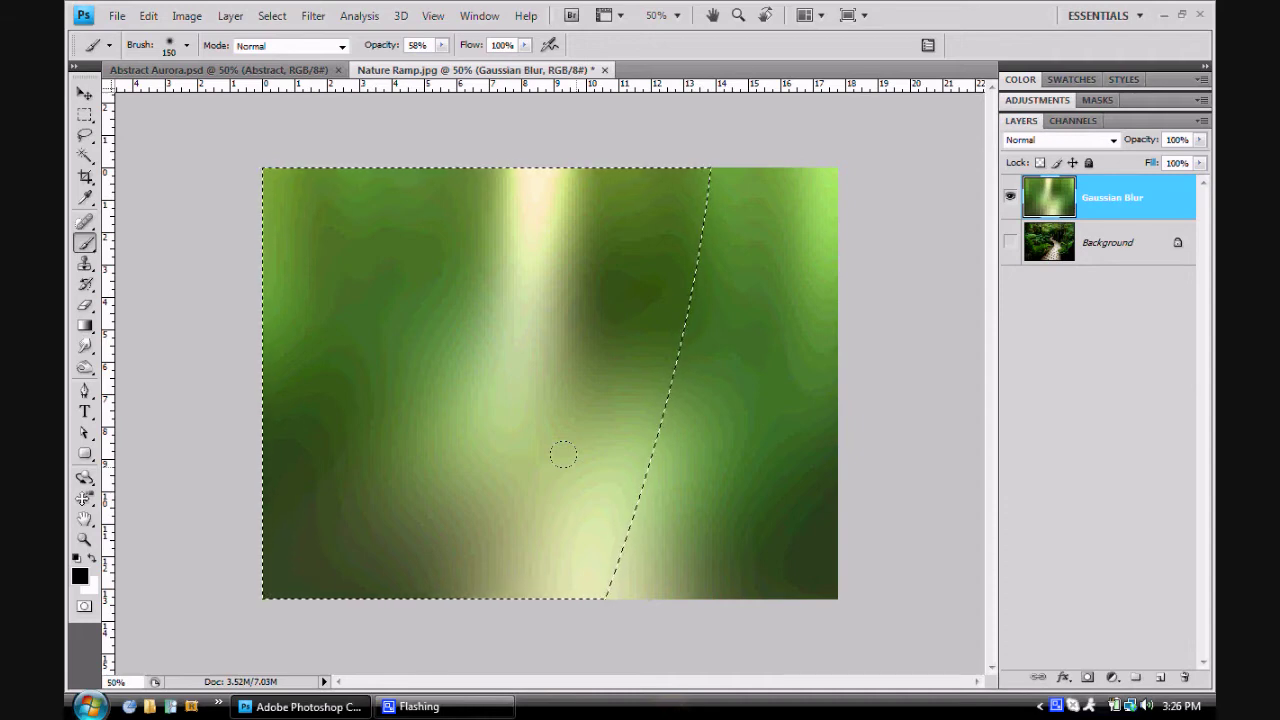
On a new empty layer, paint a white streak along the selection's curved edge
key("x")
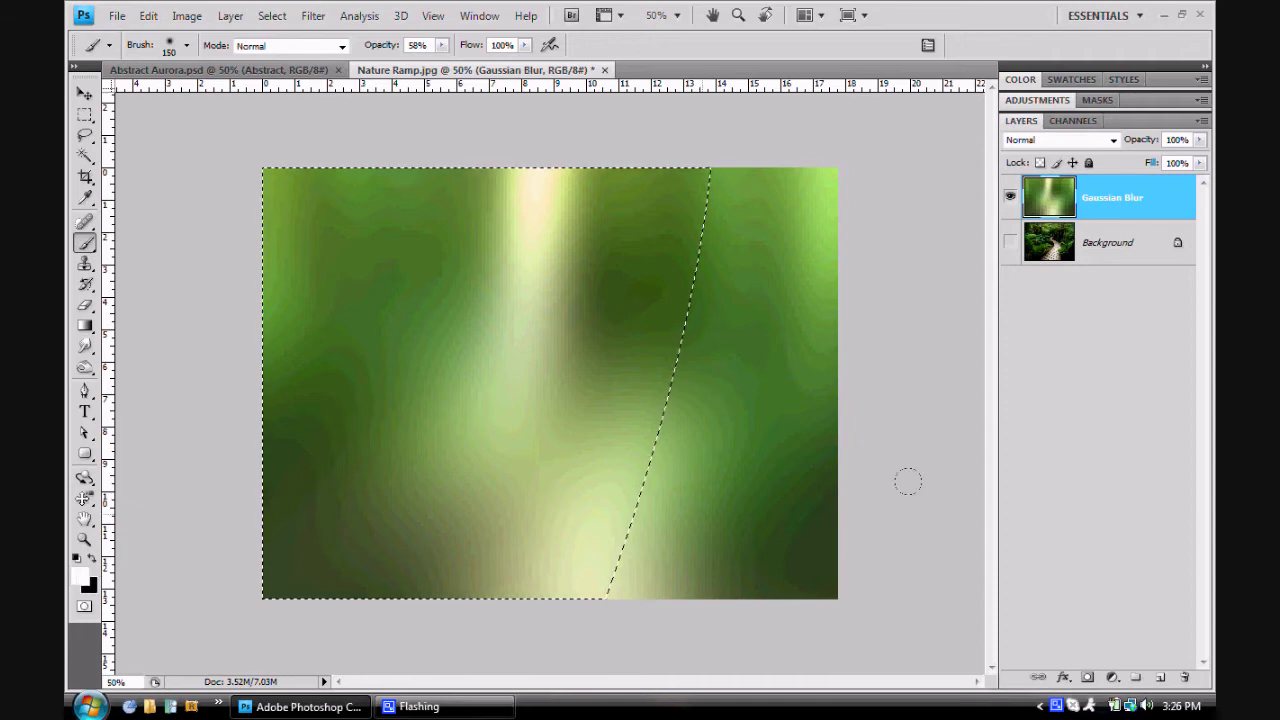
left_click(1160, 678)
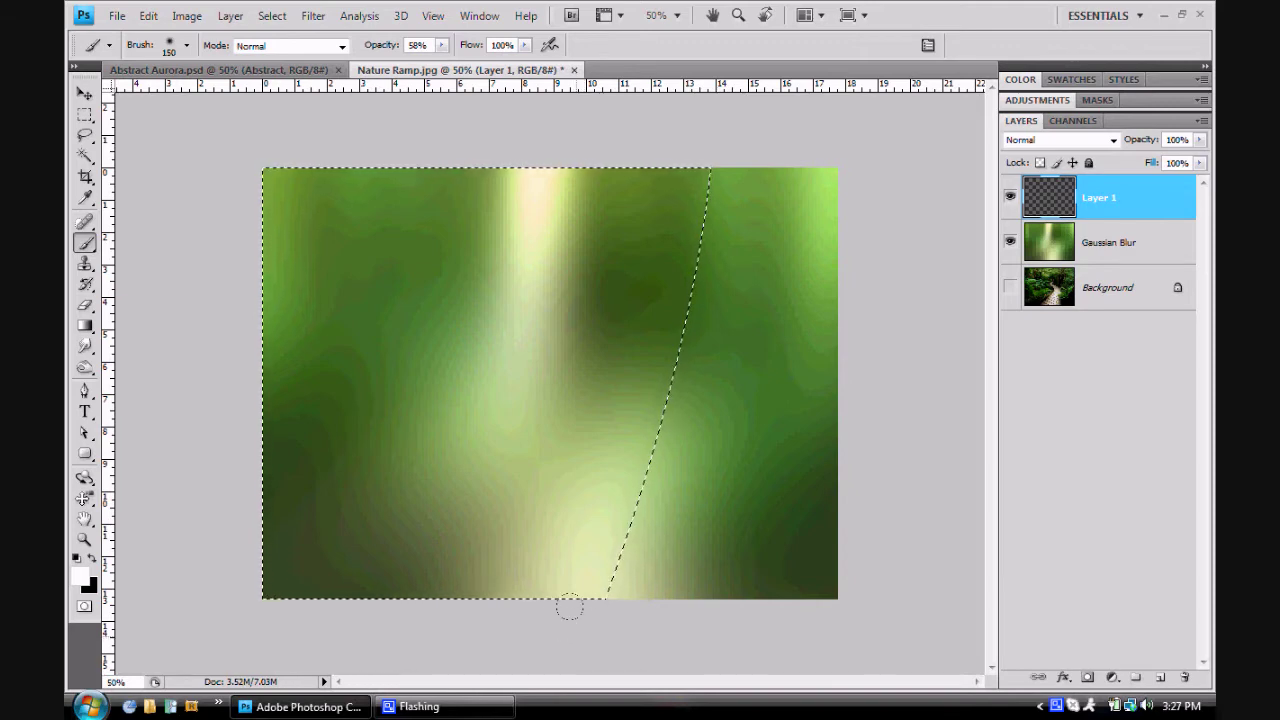
left_click_drag(757, 160, 768, 176)
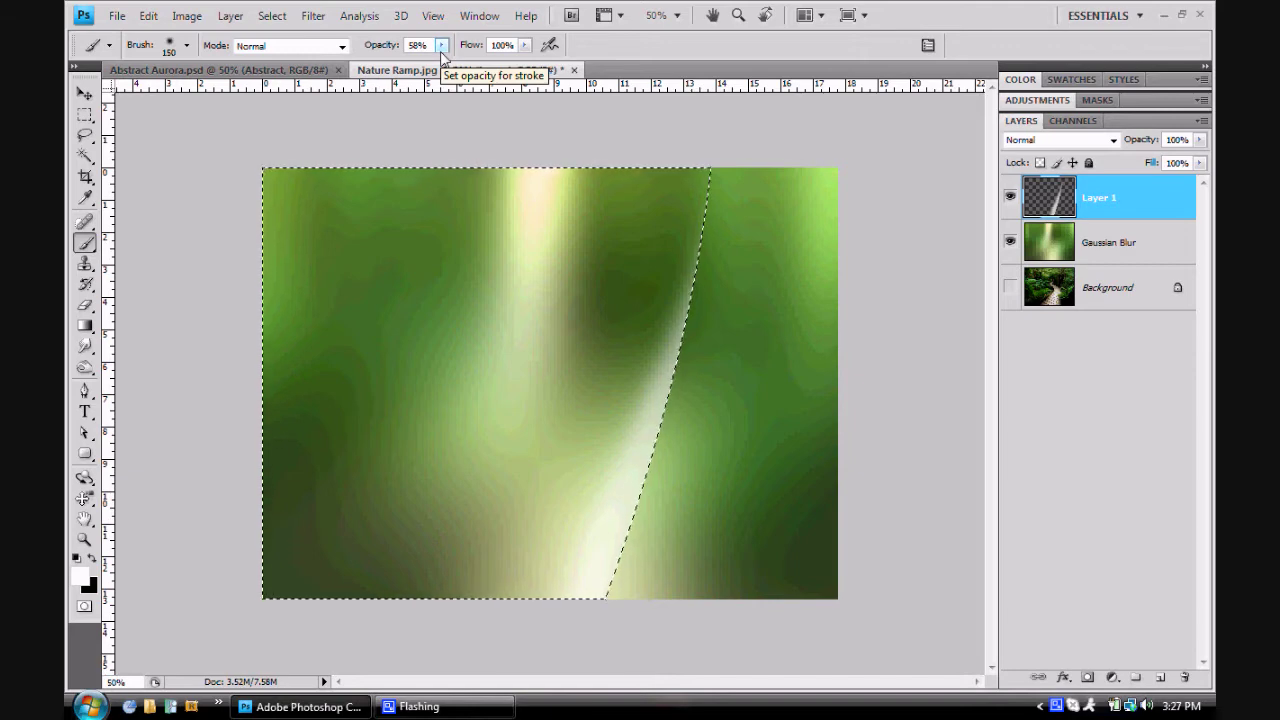
Lower brush opacity to 21% and set the foreground colour to a pale light cyan
left_click_drag(441, 46, 408, 80)
key("i")
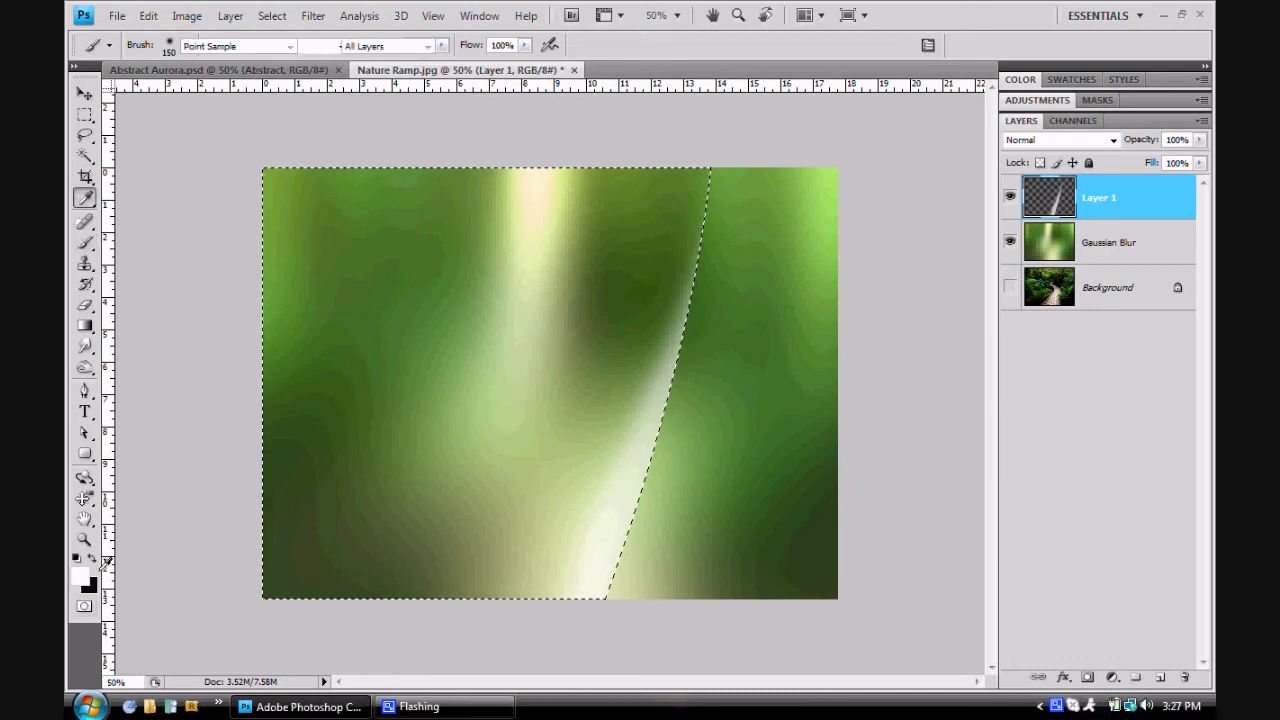
left_click(80, 576)
left_click_drag(953, 359, 952, 350)
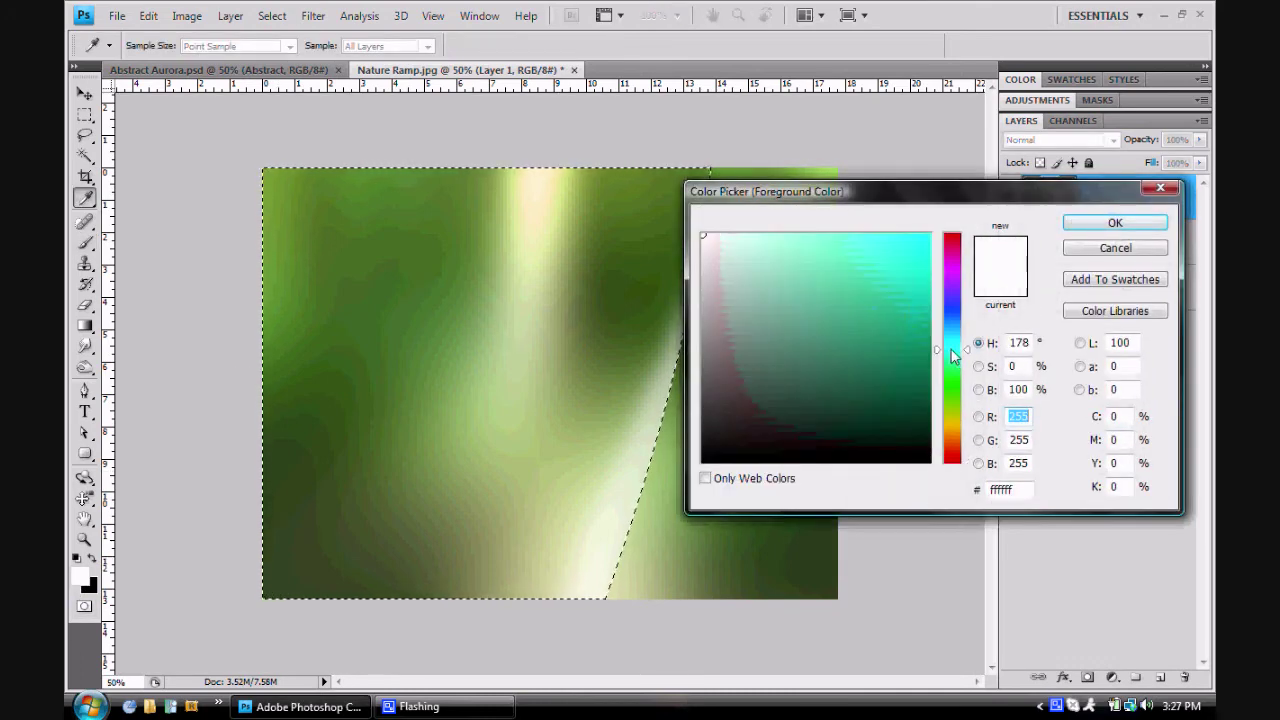
left_click_drag(762, 248, 779, 234)
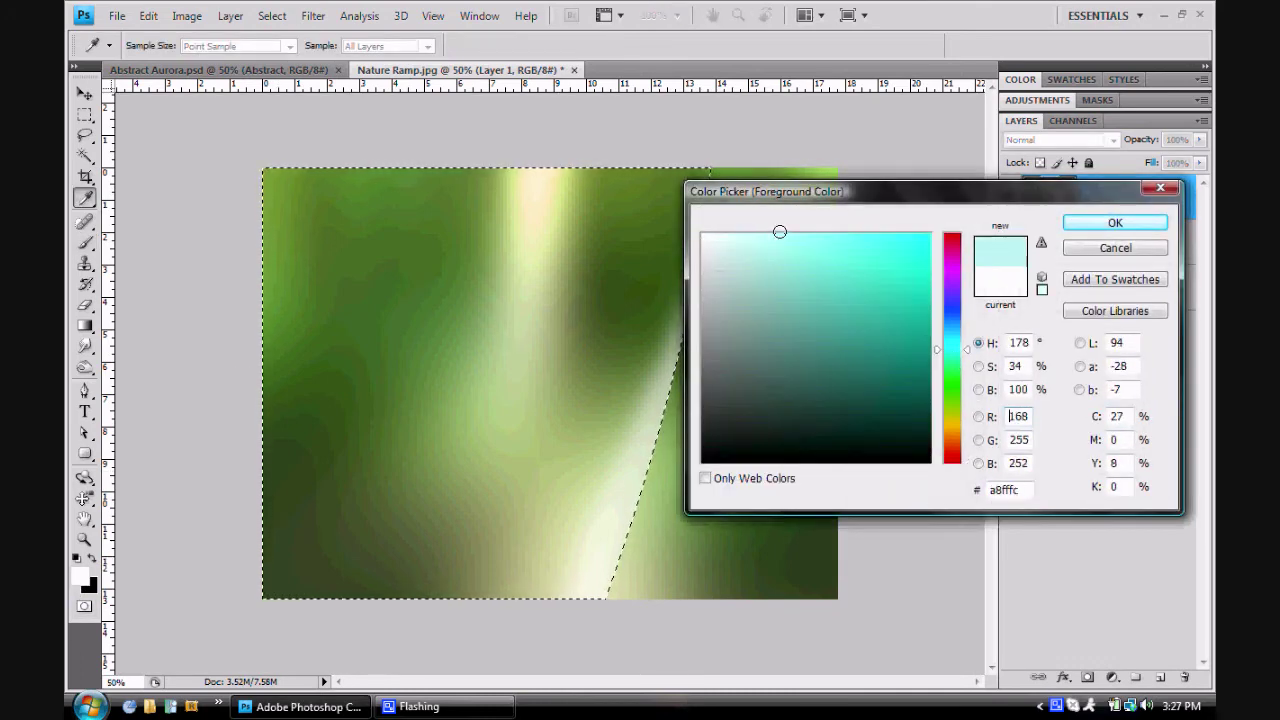
left_click(1114, 224)
Paint a light-cyan glow along the diagonal edge with a size 200 brush, then deselect
key("b")
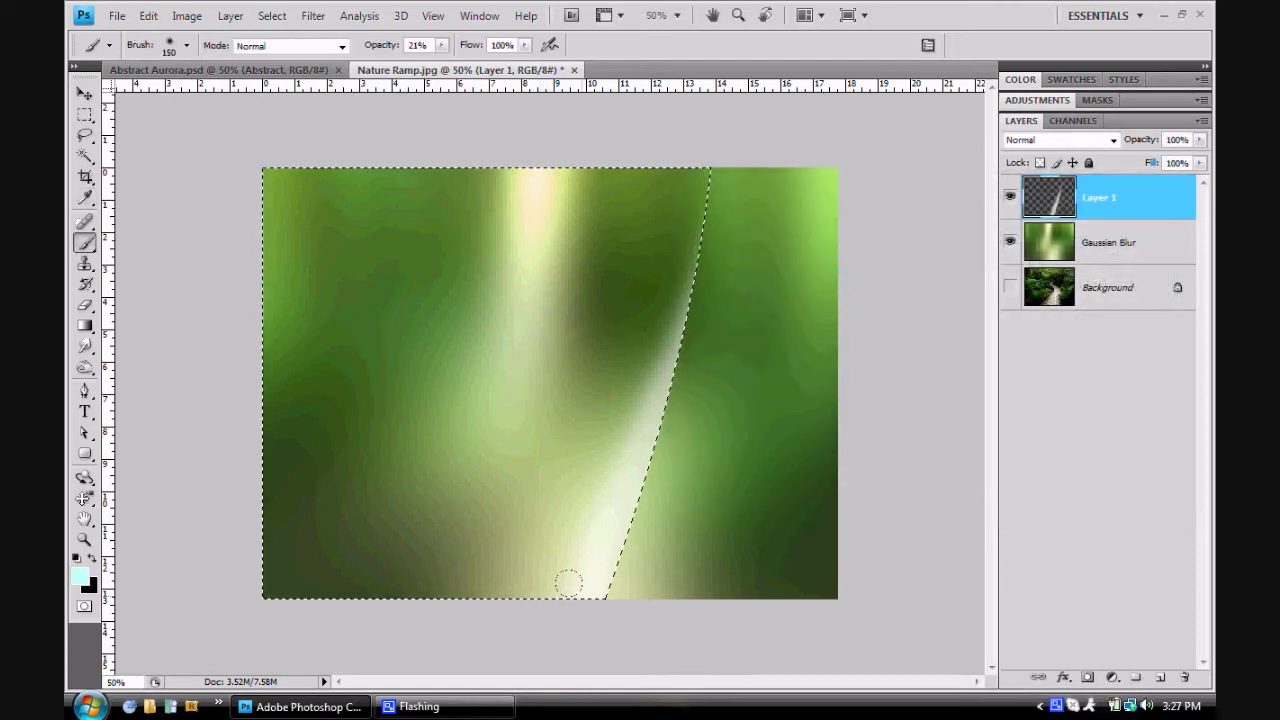
key("bracketright")
key("bracketright")
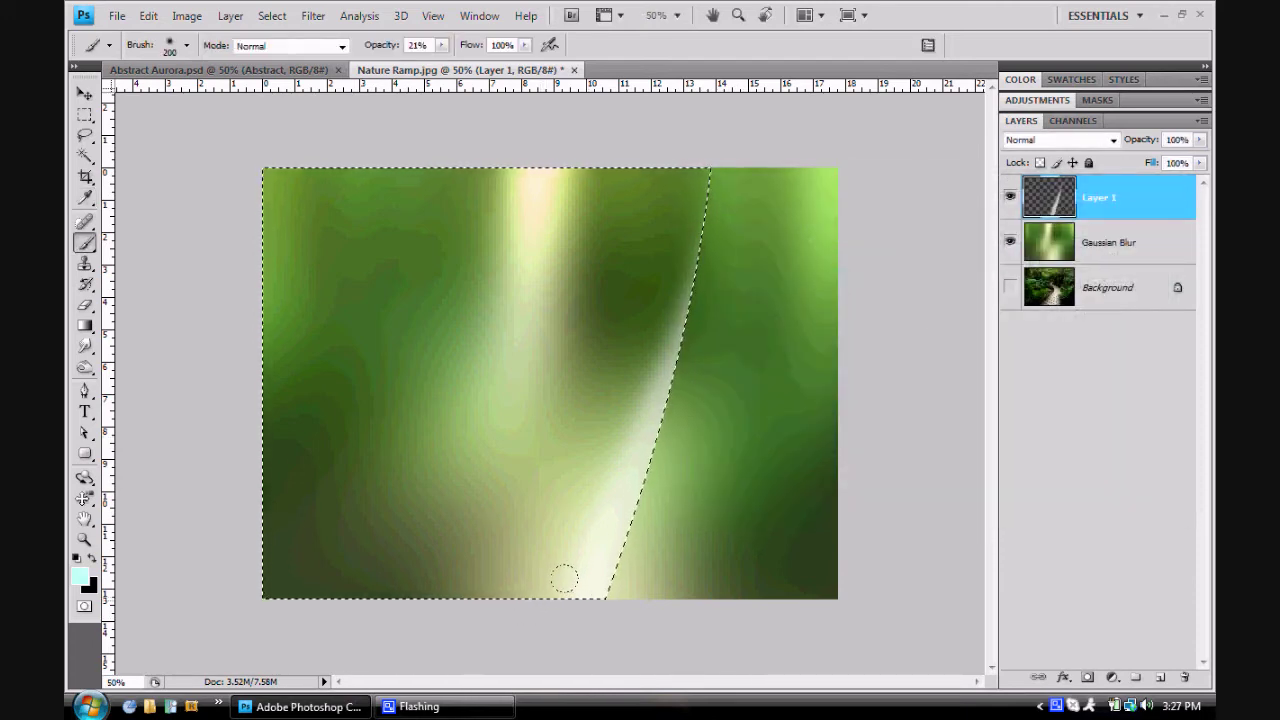
left_click_drag(645, 385, 750, 117)
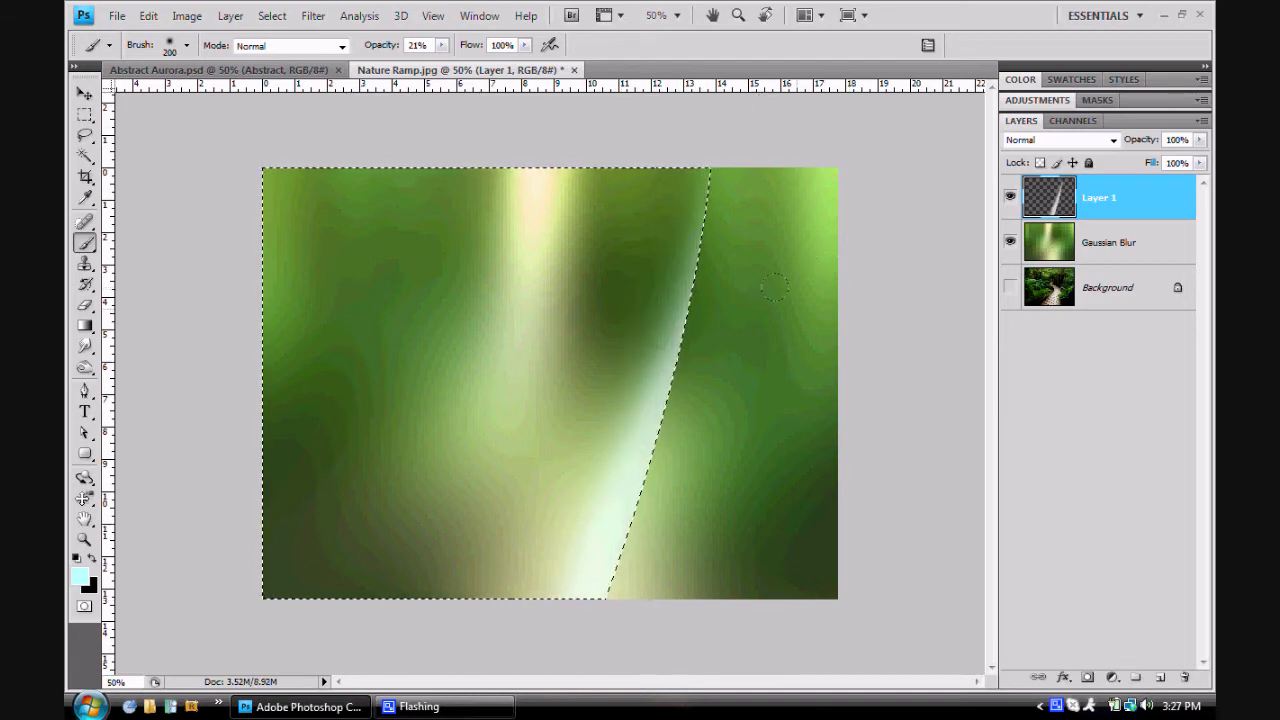
key("ctrl+d")
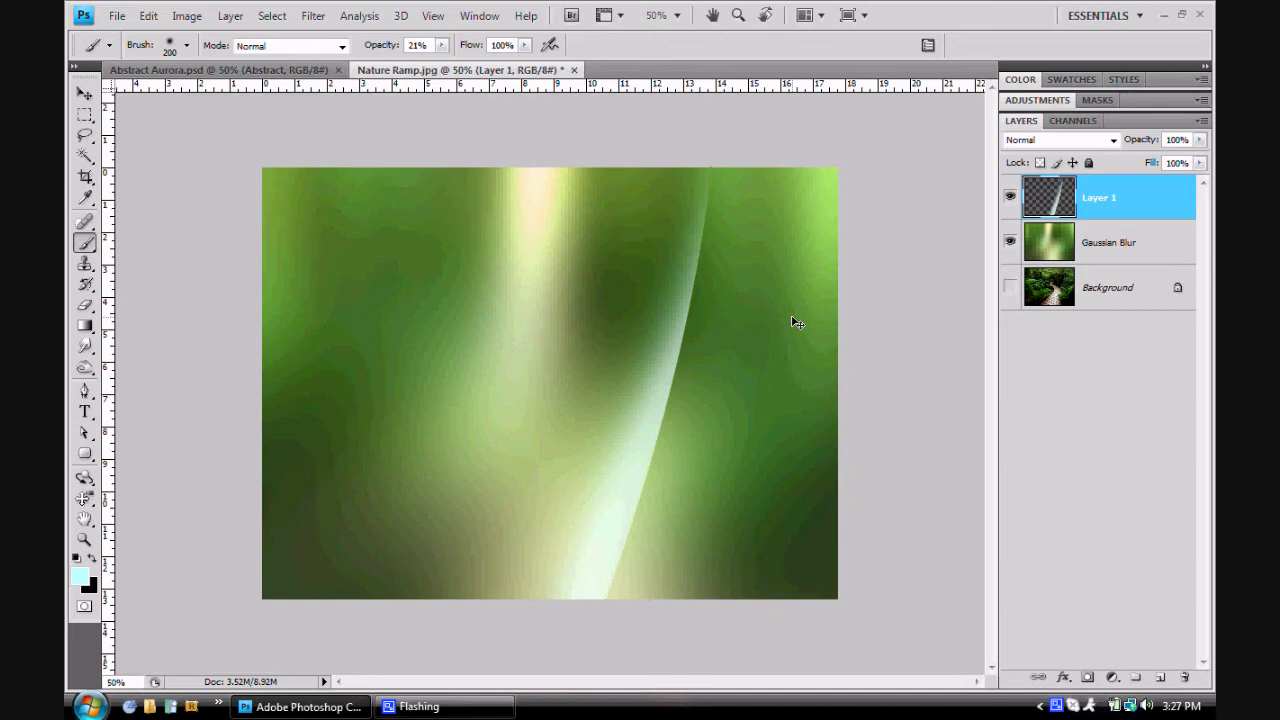
With the Pen tool, draw a closed path from below the image, curving up along the streak and around the left side
key("ctrl+minus")
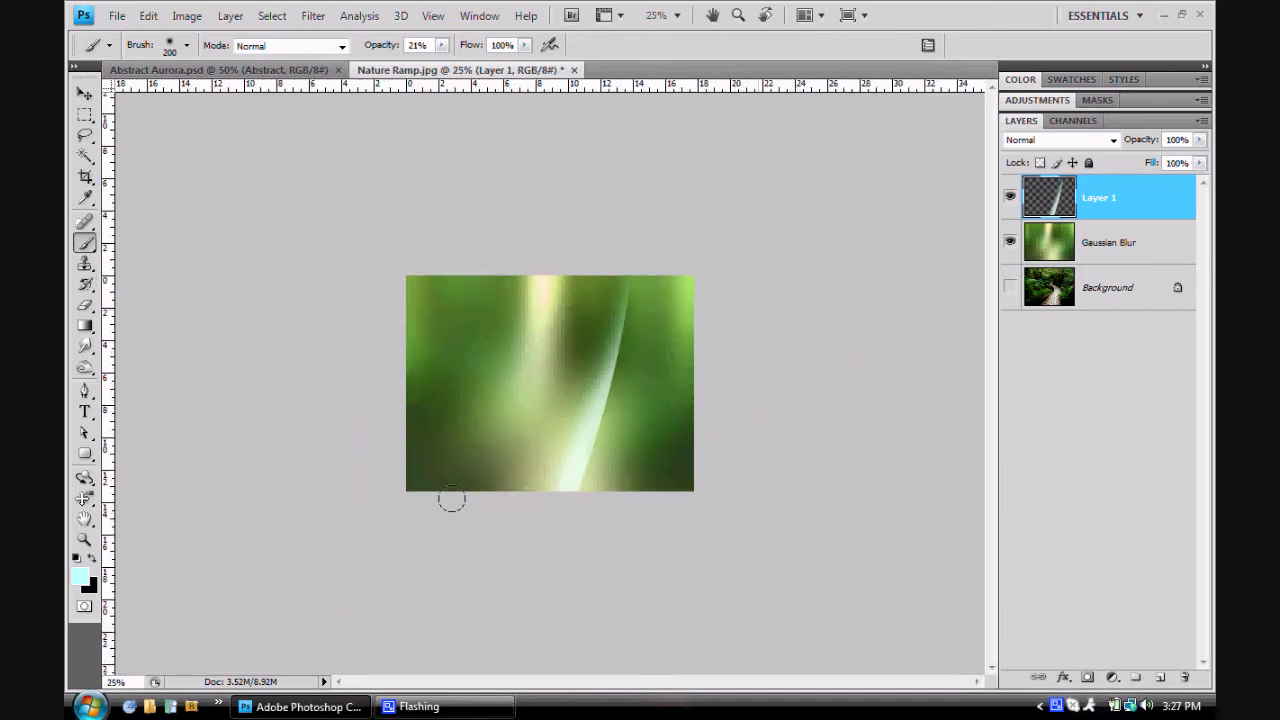
left_click(85, 391)
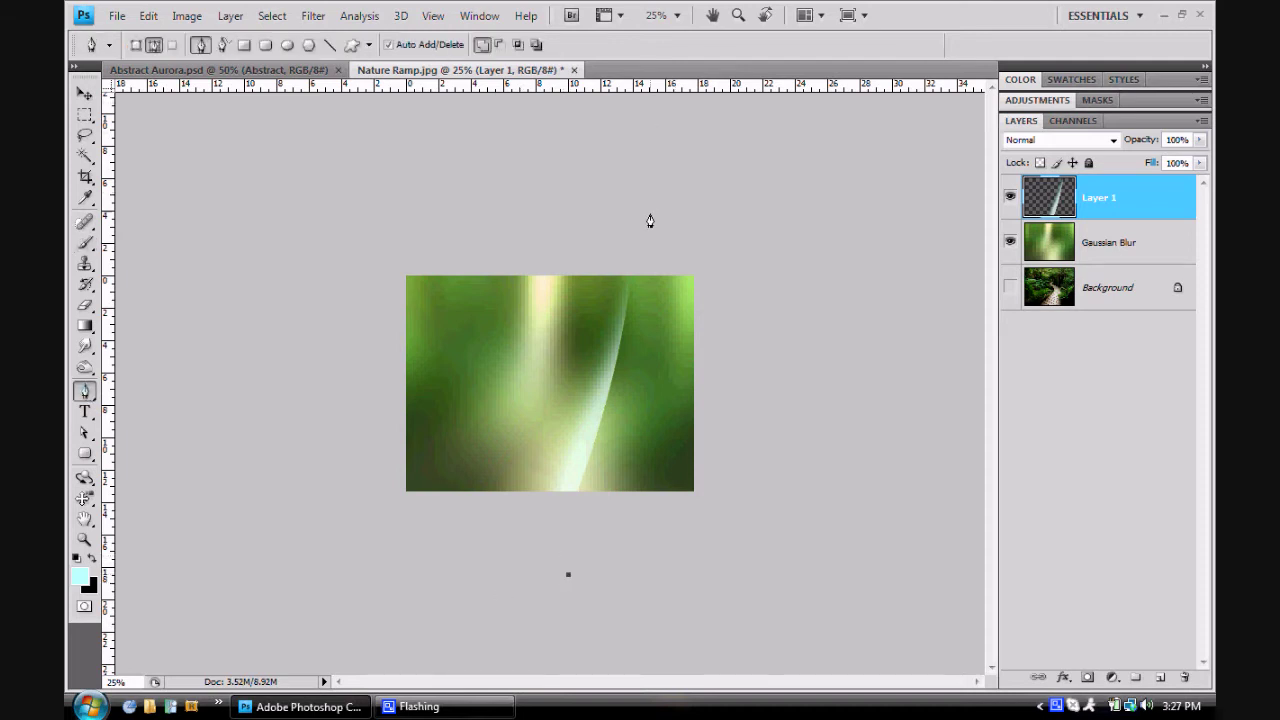
left_click_drag(643, 211, 624, 68)
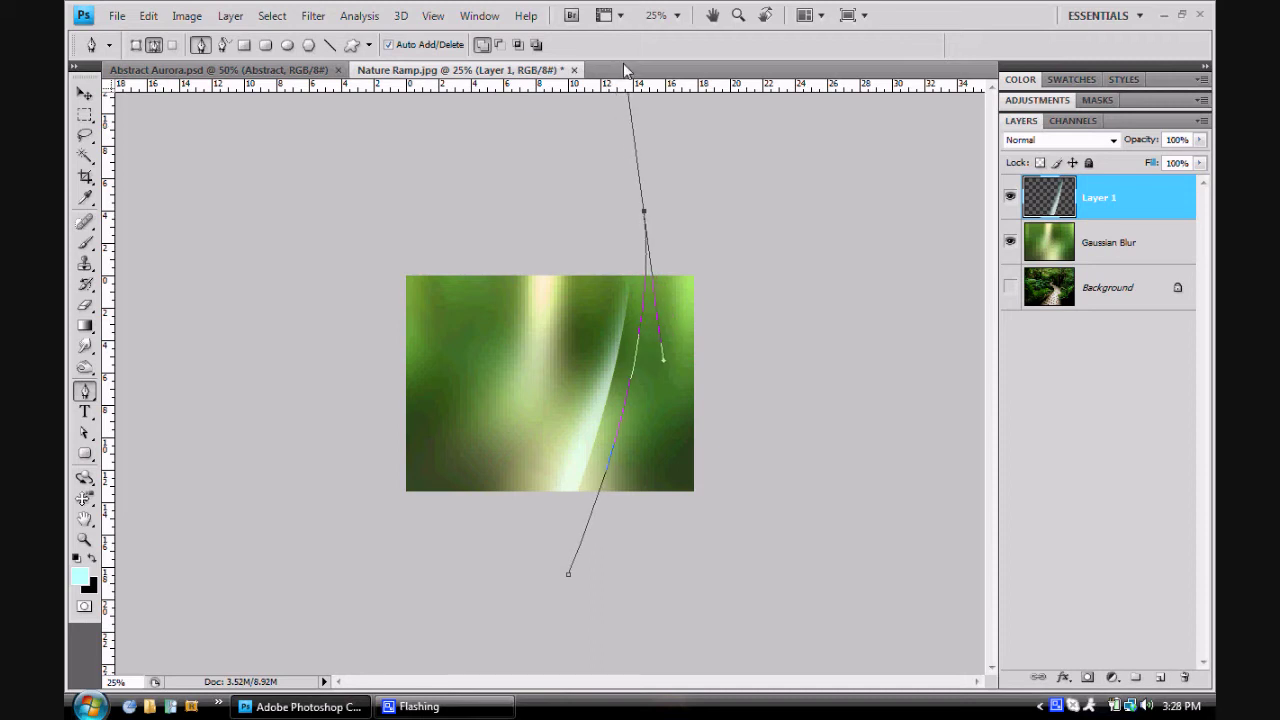
key("Escape")
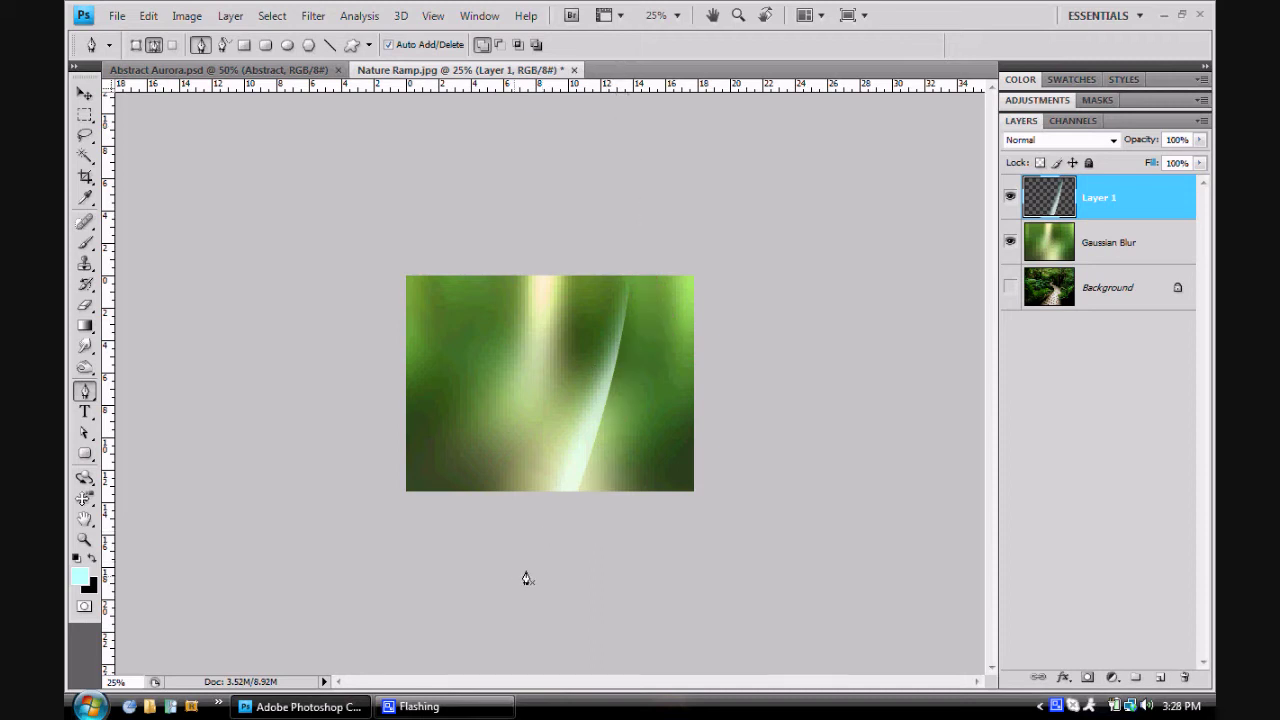
left_click(526, 571)
left_click_drag(655, 179, 649, 30)
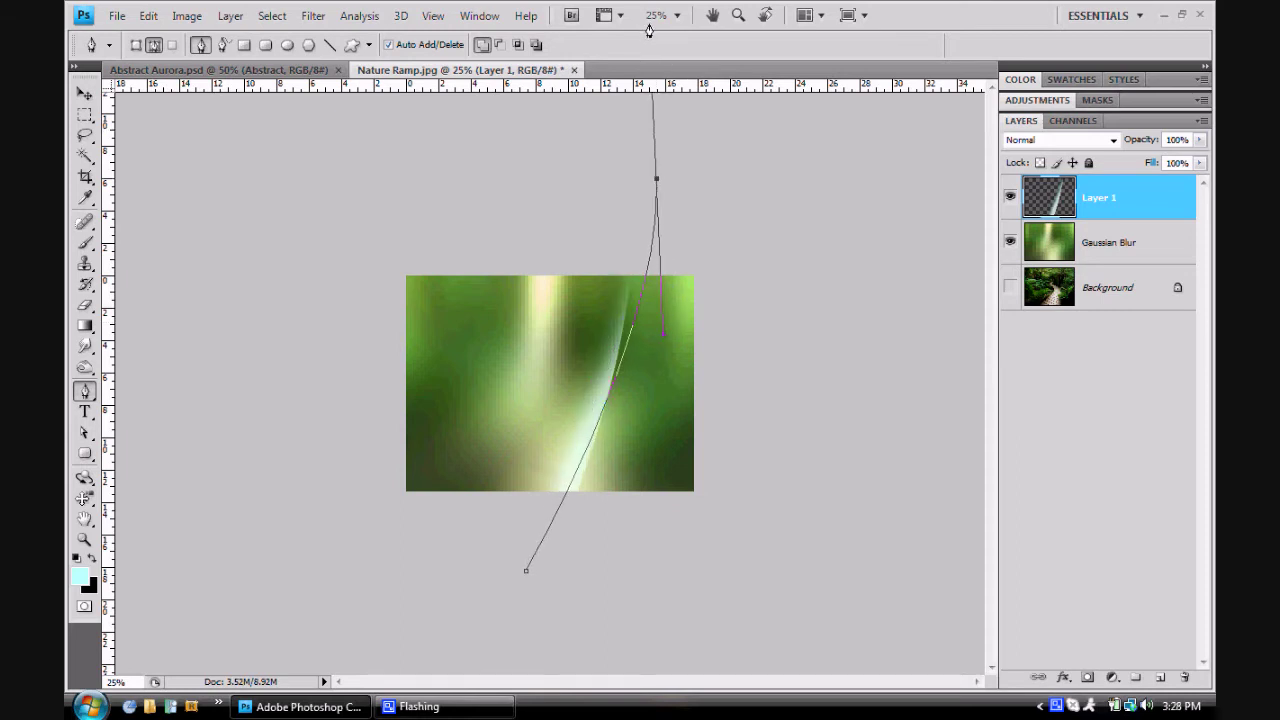
left_click(342, 251)
left_click(371, 526)
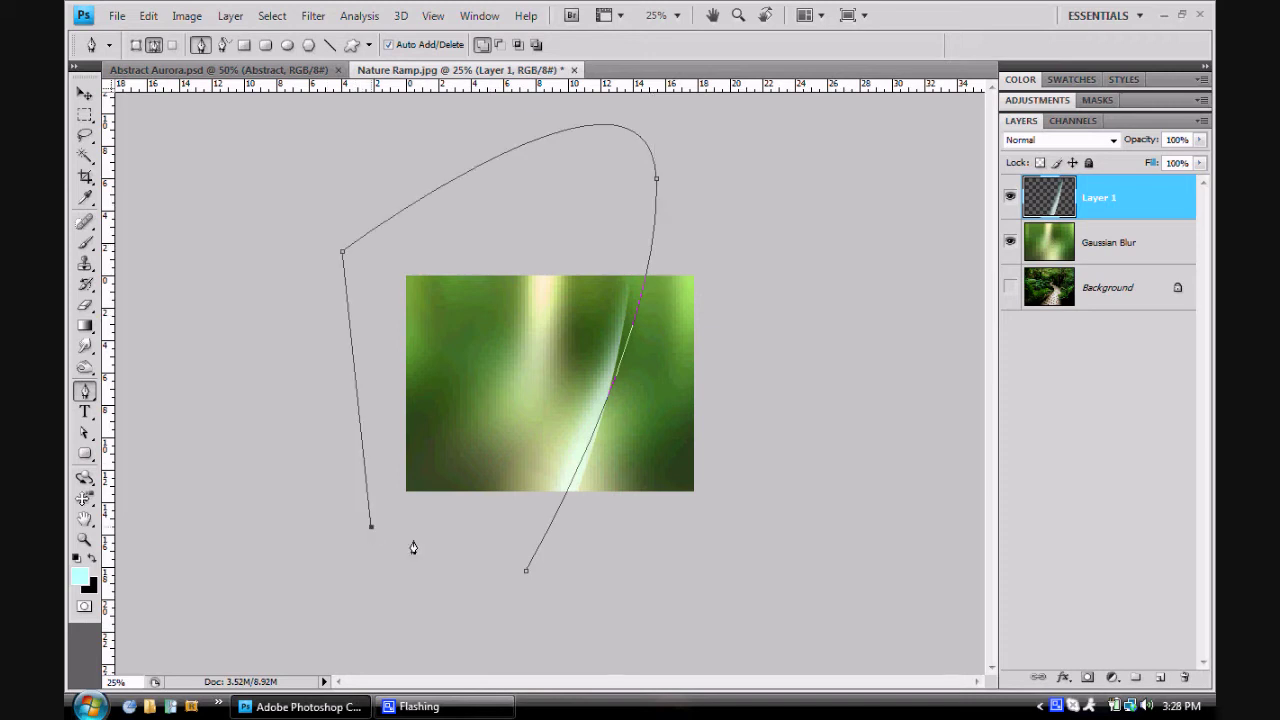
left_click(526, 570)
key("ctrl+plus")
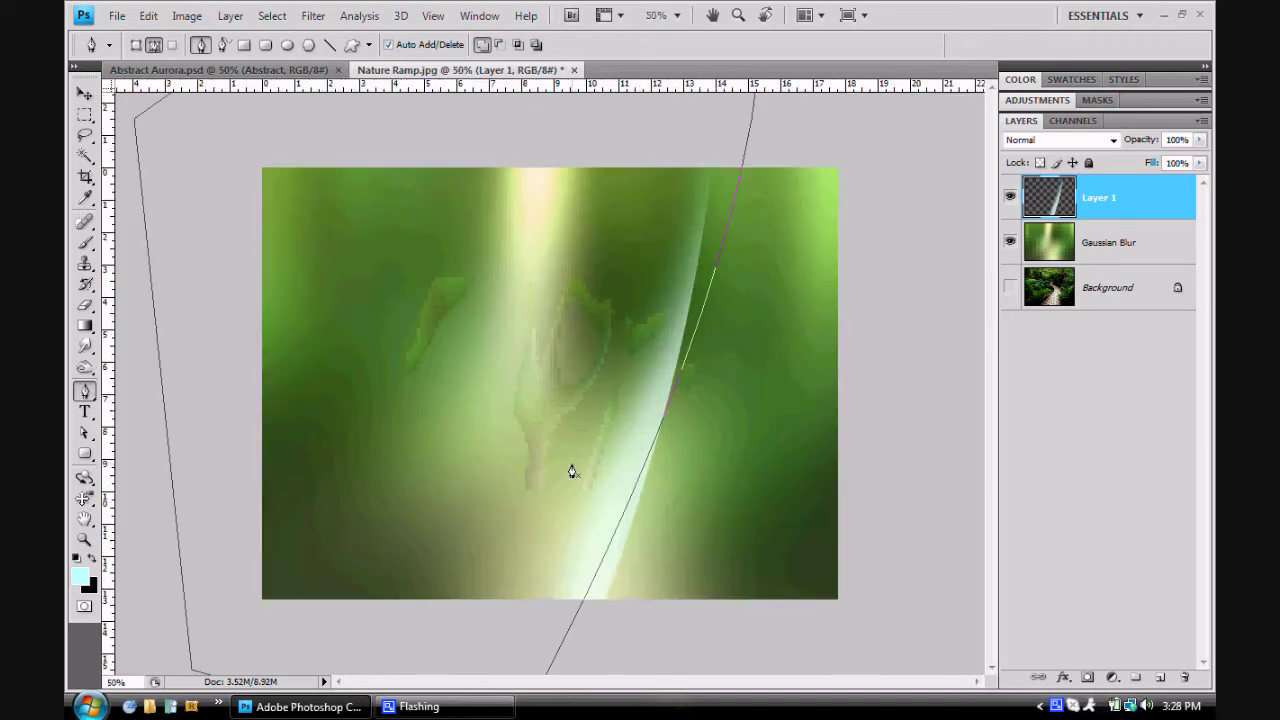
right_click(668, 413)
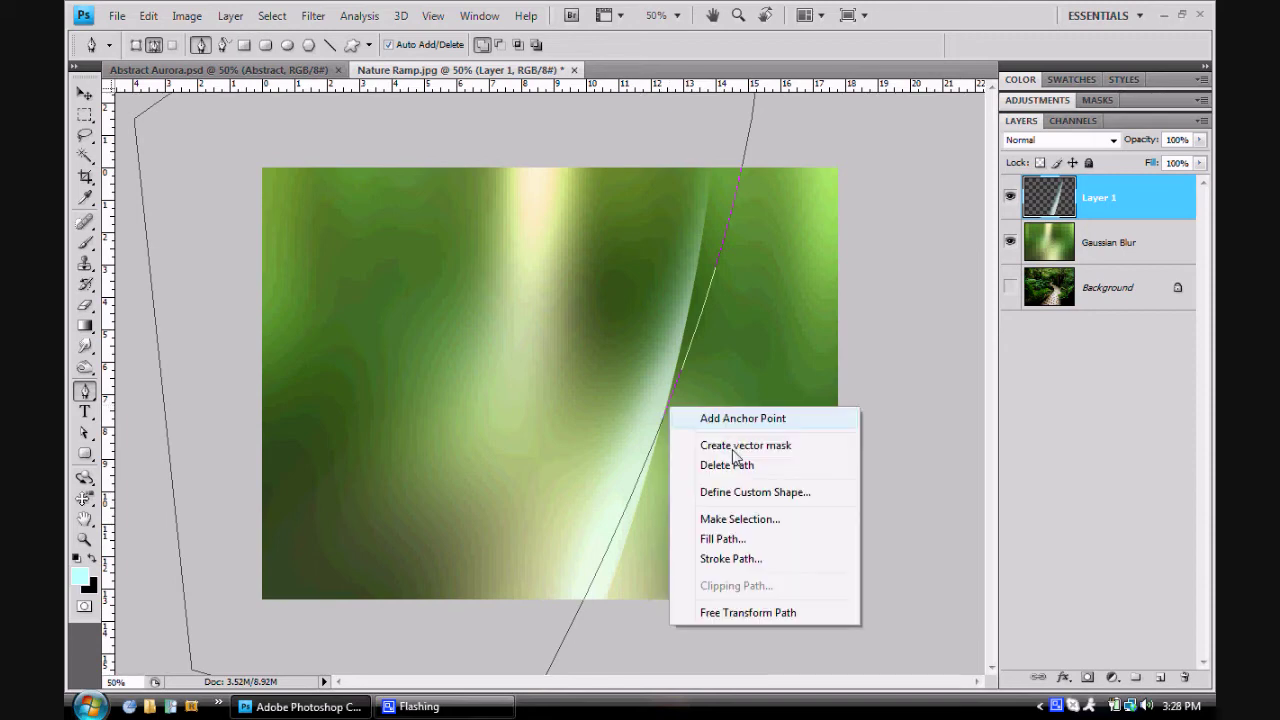
Convert the curved path into a selection with no feathering
left_click(768, 527)
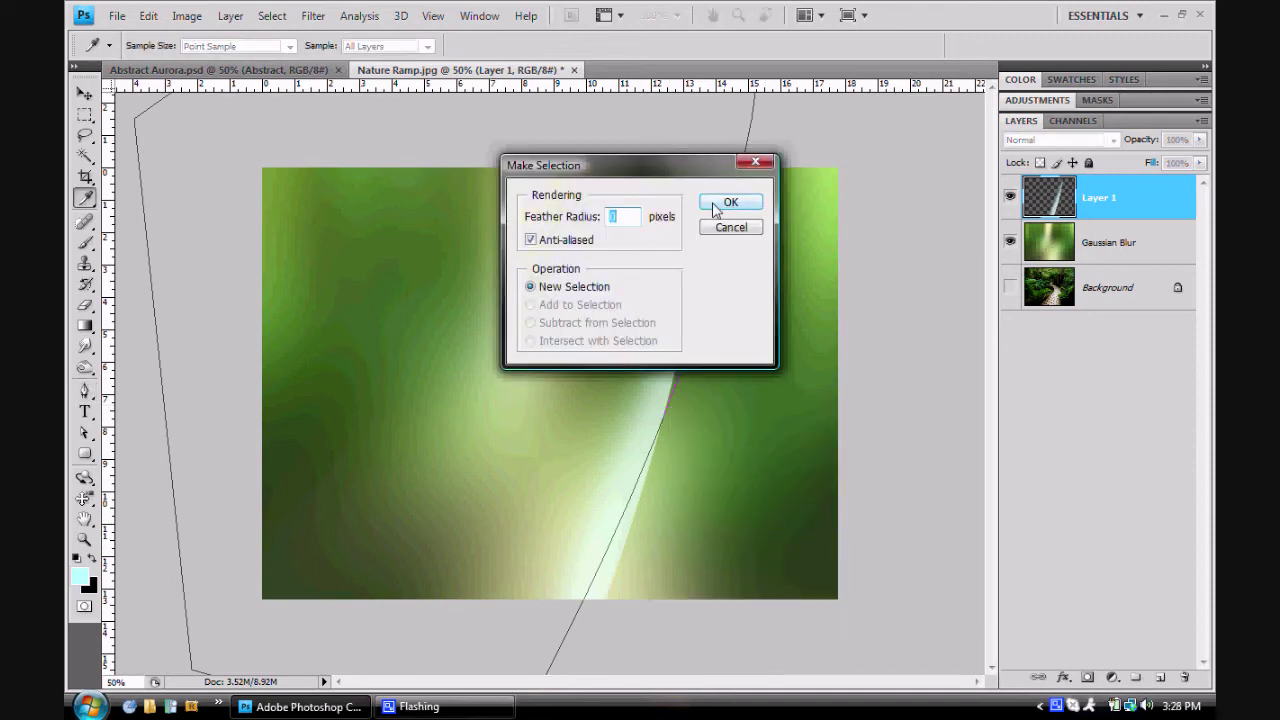
left_click(718, 204)
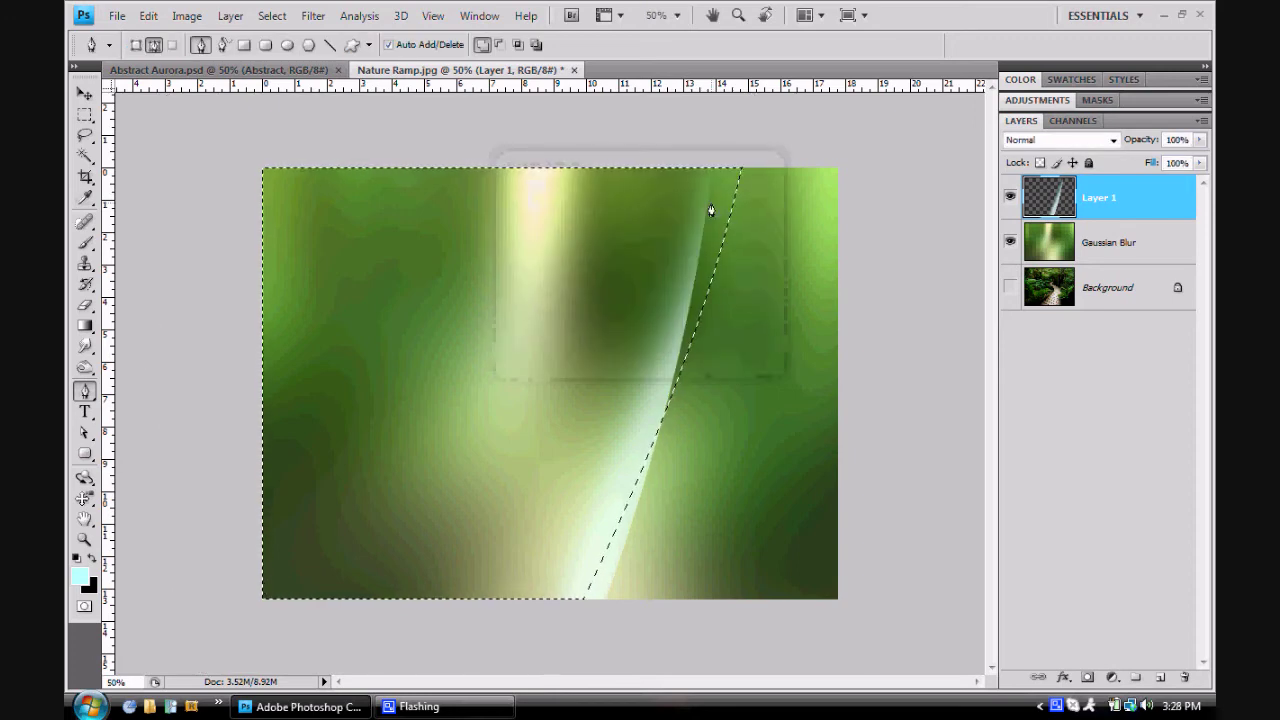
key("ctrl+plus")
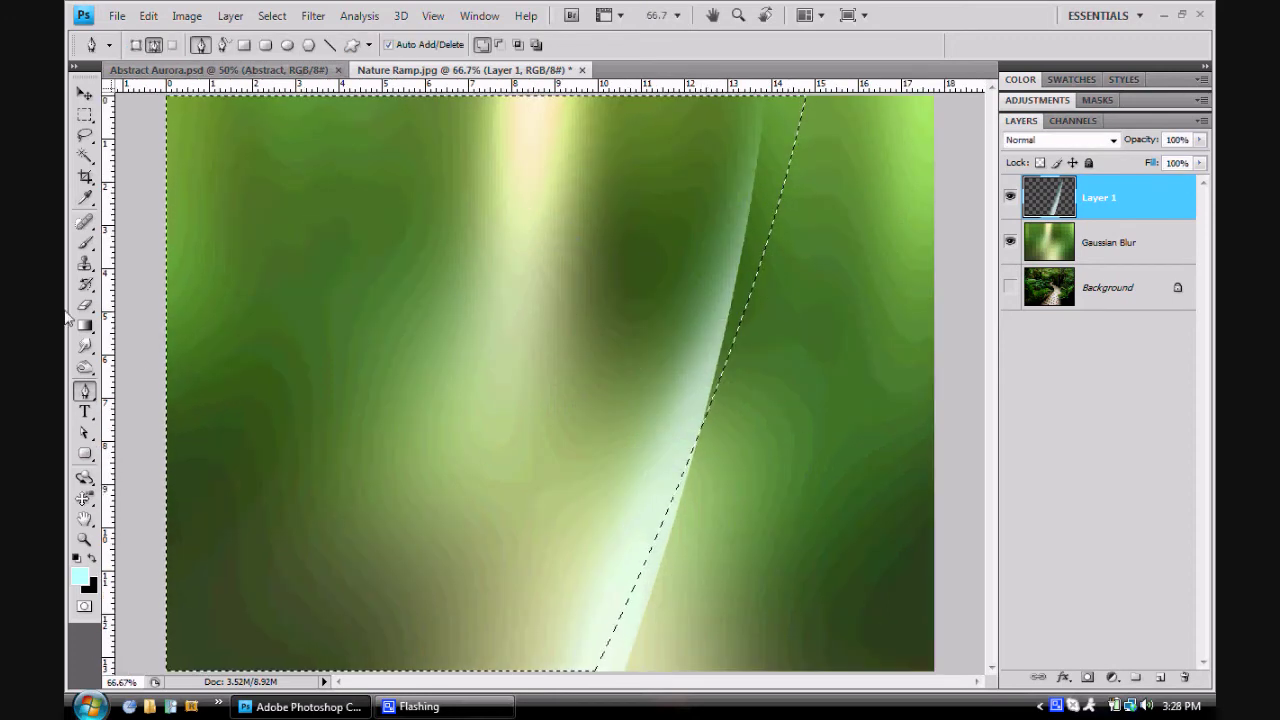
Choose the Brush tool and set the foreground colour to a soft, muted green
left_click(85, 243)
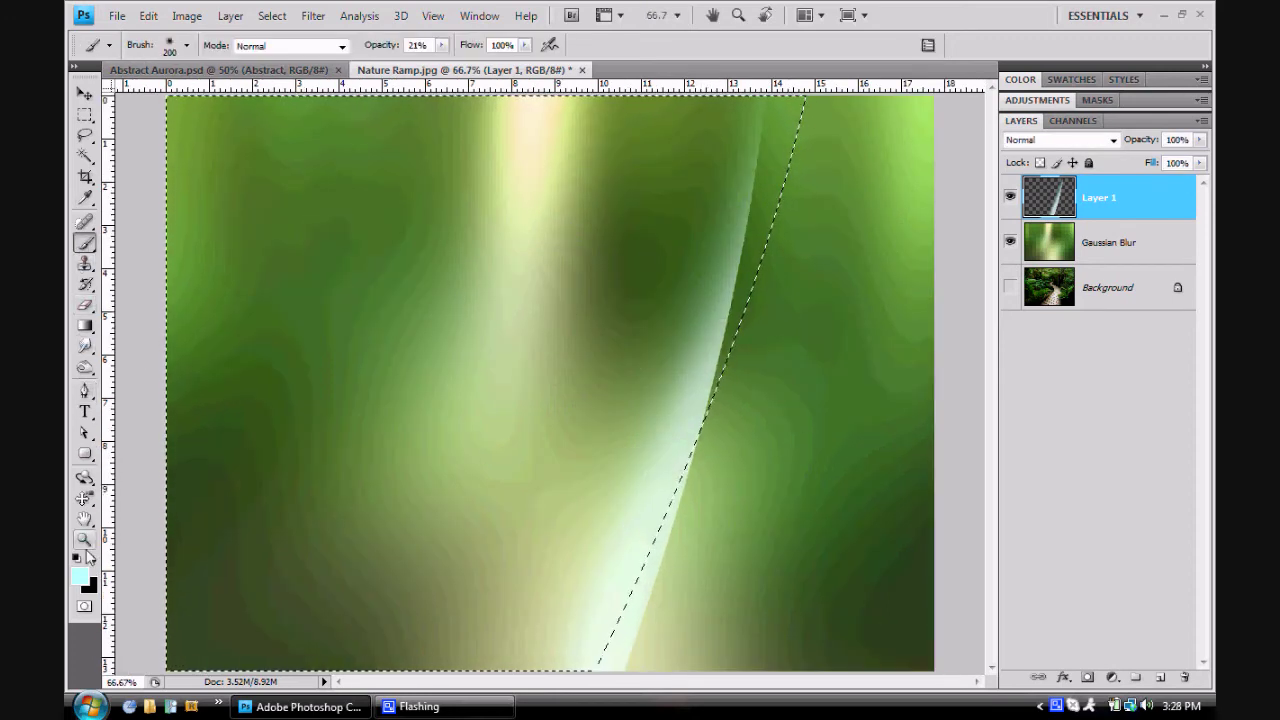
left_click(79, 575)
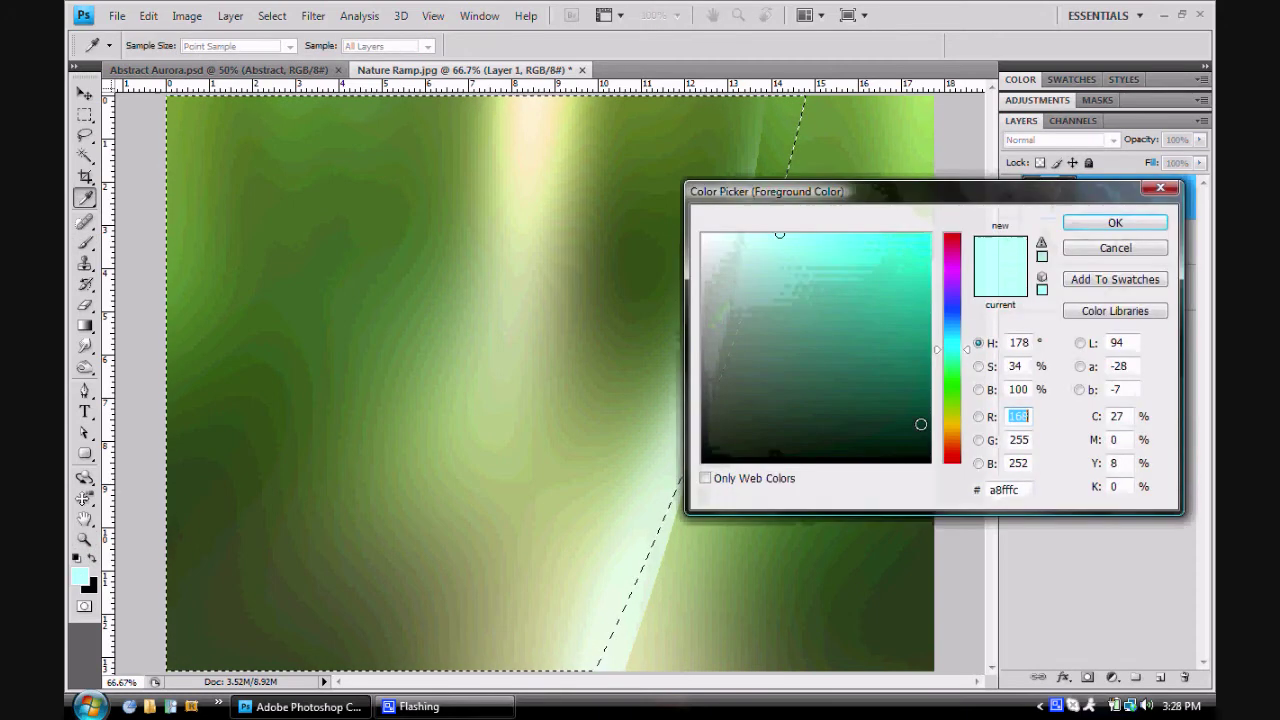
left_click_drag(960, 400, 956, 388)
mouse_move(749, 302)
left_mouse_down()
mouse_move(760, 340)
mouse_move(757, 290)
left_mouse_up()
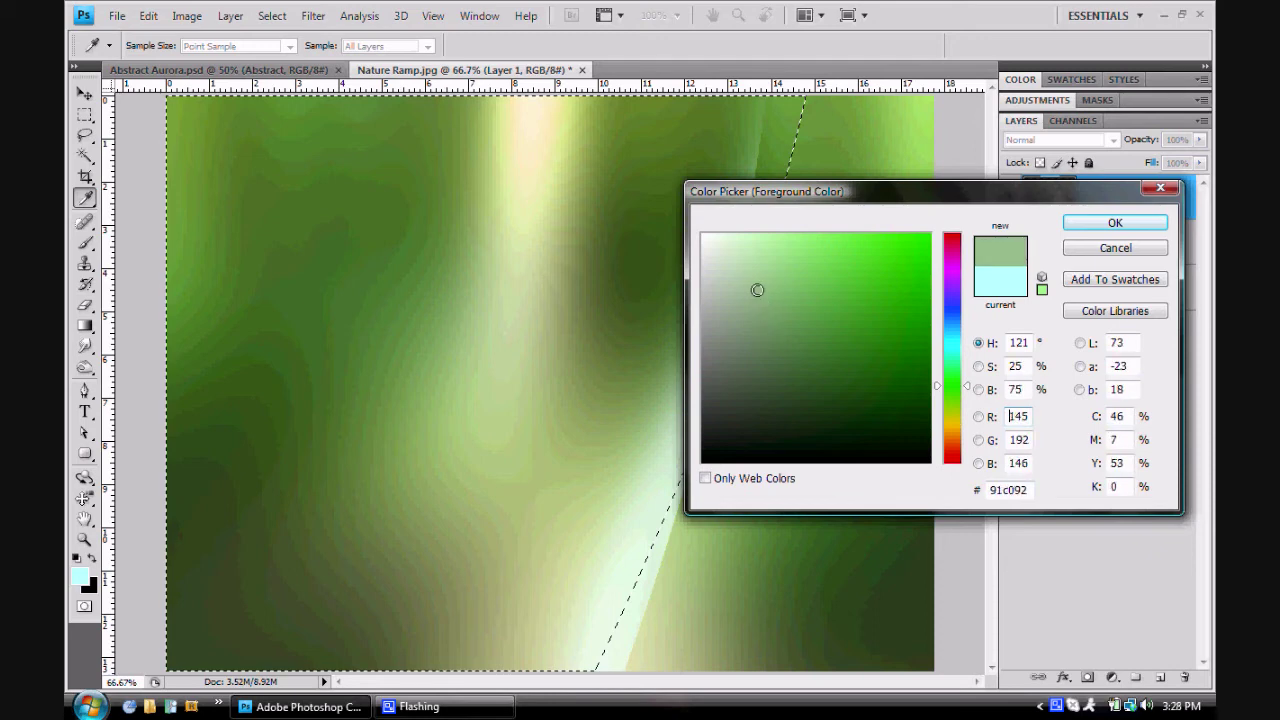
left_click(1157, 224)
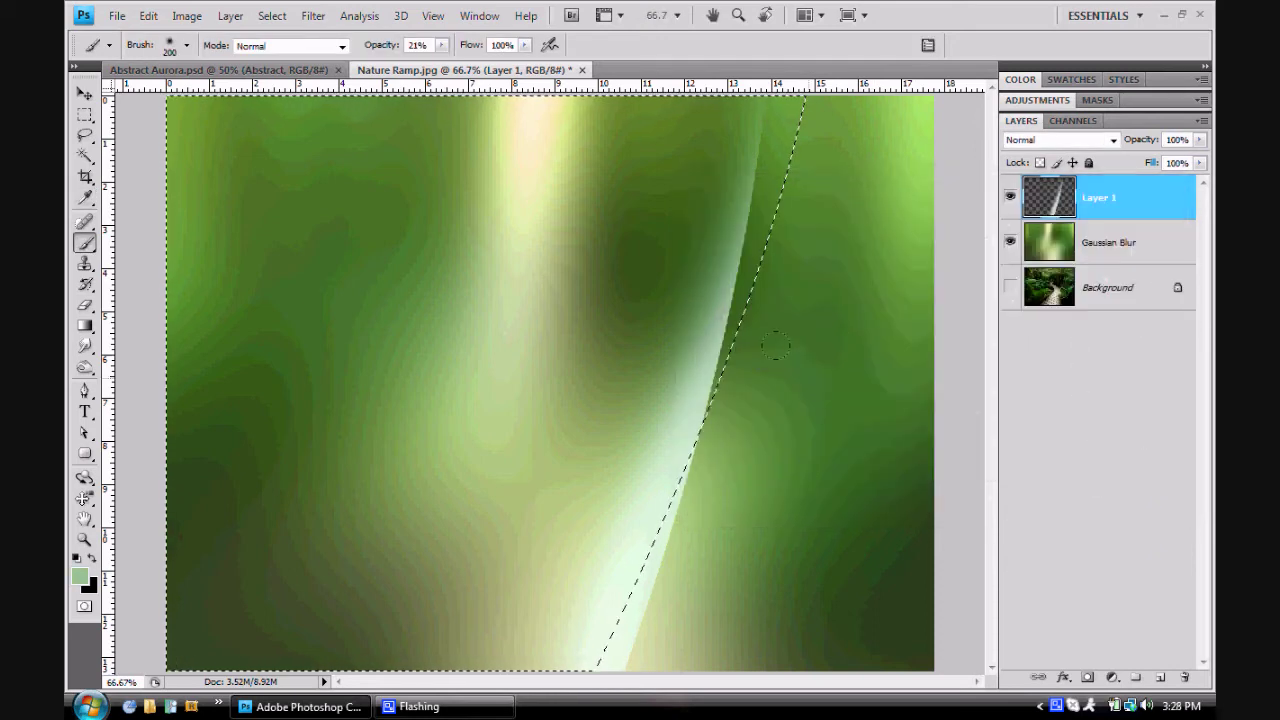
Brush green along the streak's curved edge, raising opacity to 85%, then undo the last stroke
key("ctrl+minus")
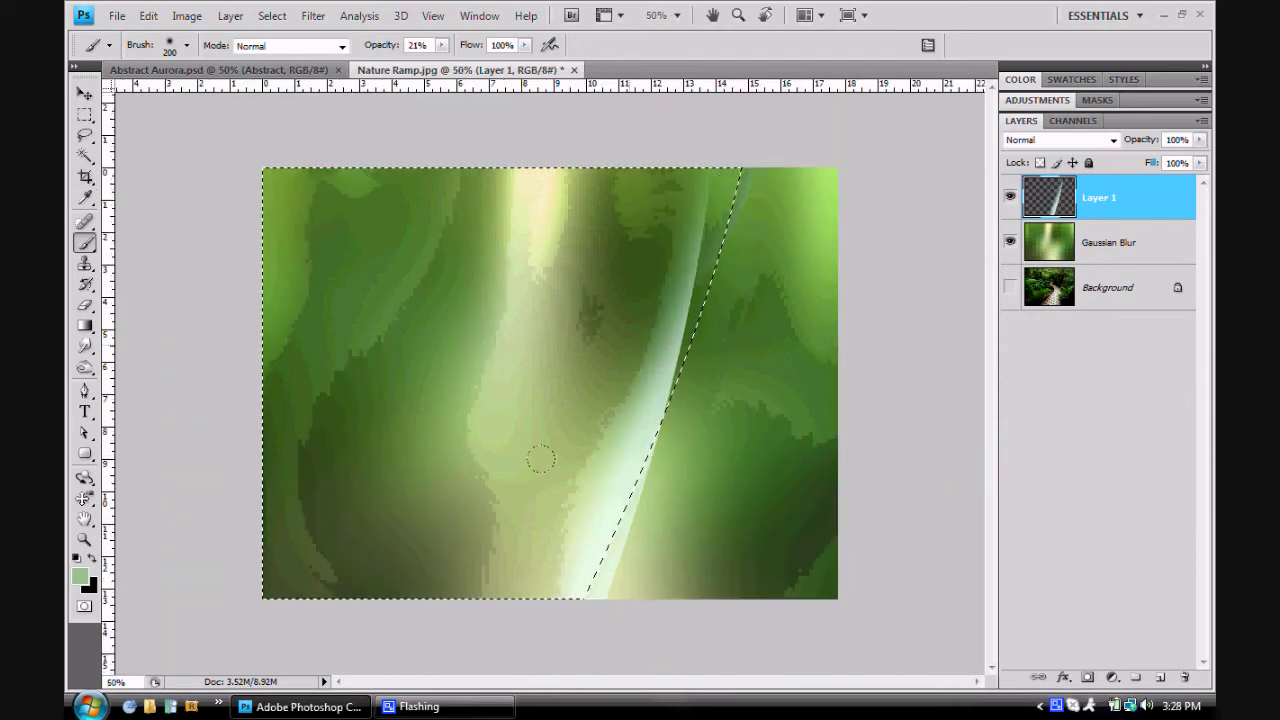
left_click_drag(548, 587, 760, 143)
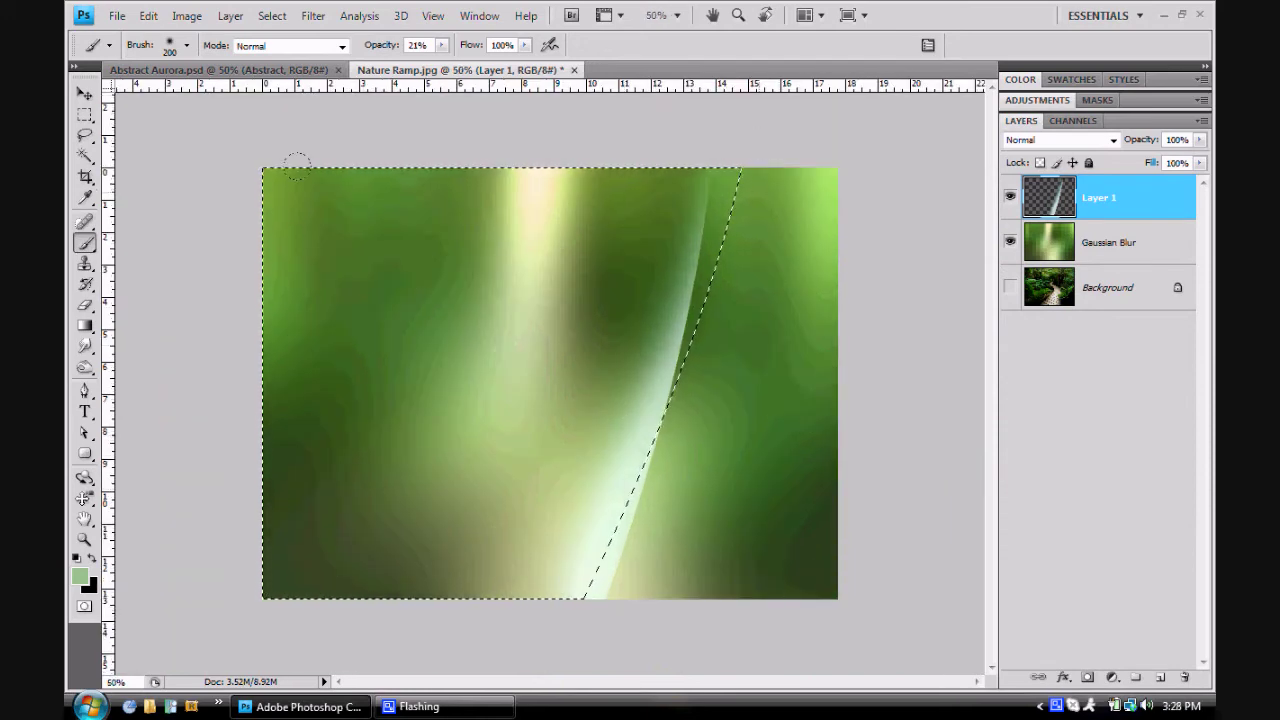
left_click_drag(445, 48, 507, 88)
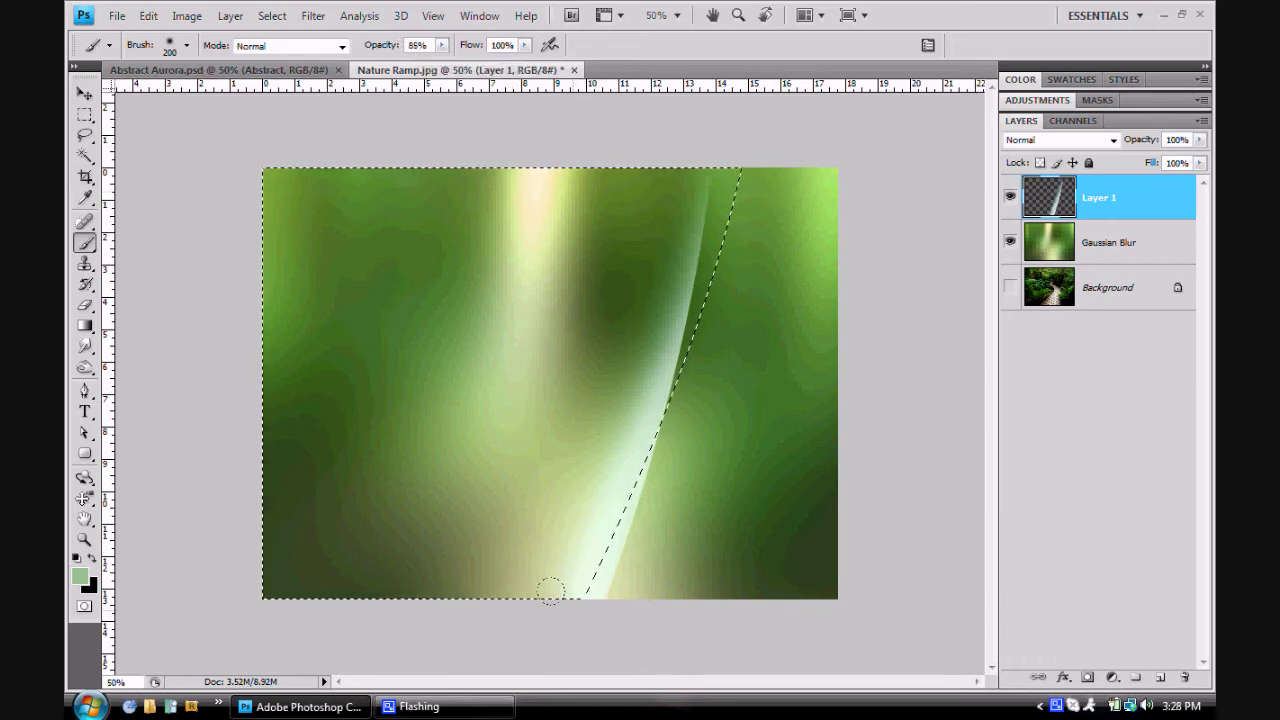
mouse_move(555, 595)
left_mouse_down()
mouse_move(600, 535)
mouse_move(680, 335)
mouse_move(774, 199)
left_mouse_up()
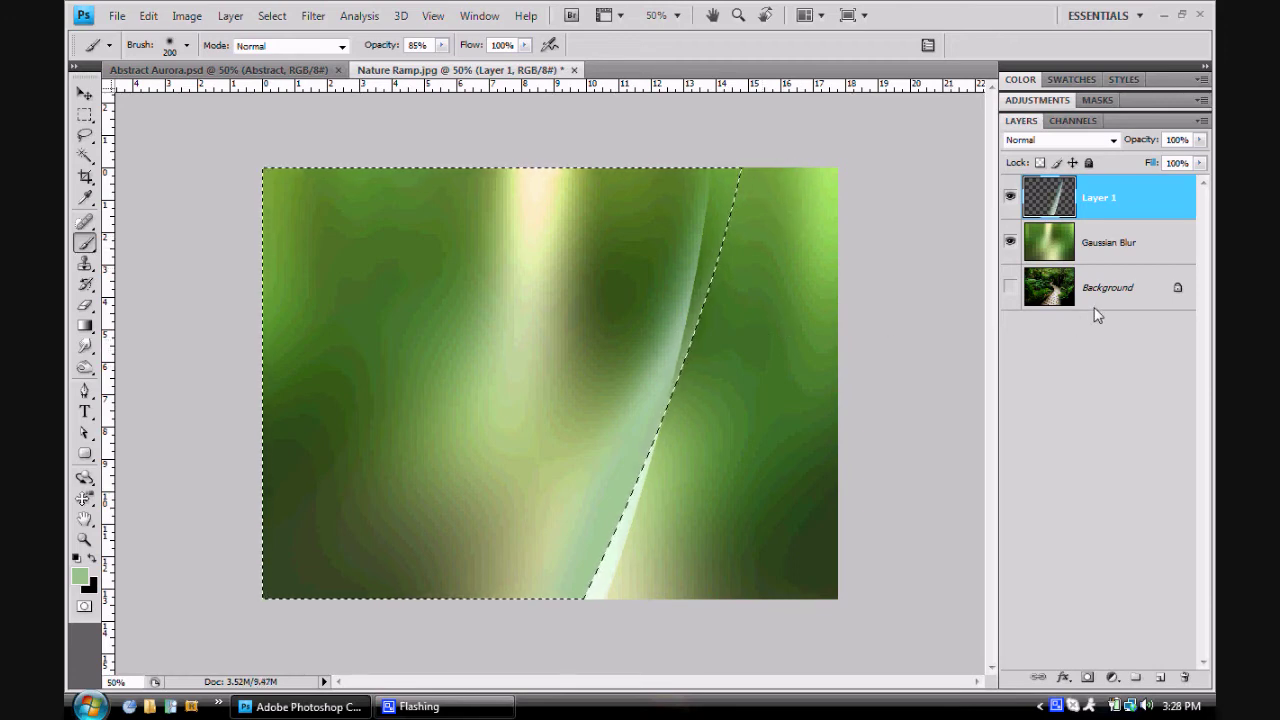
key("ctrl+z")
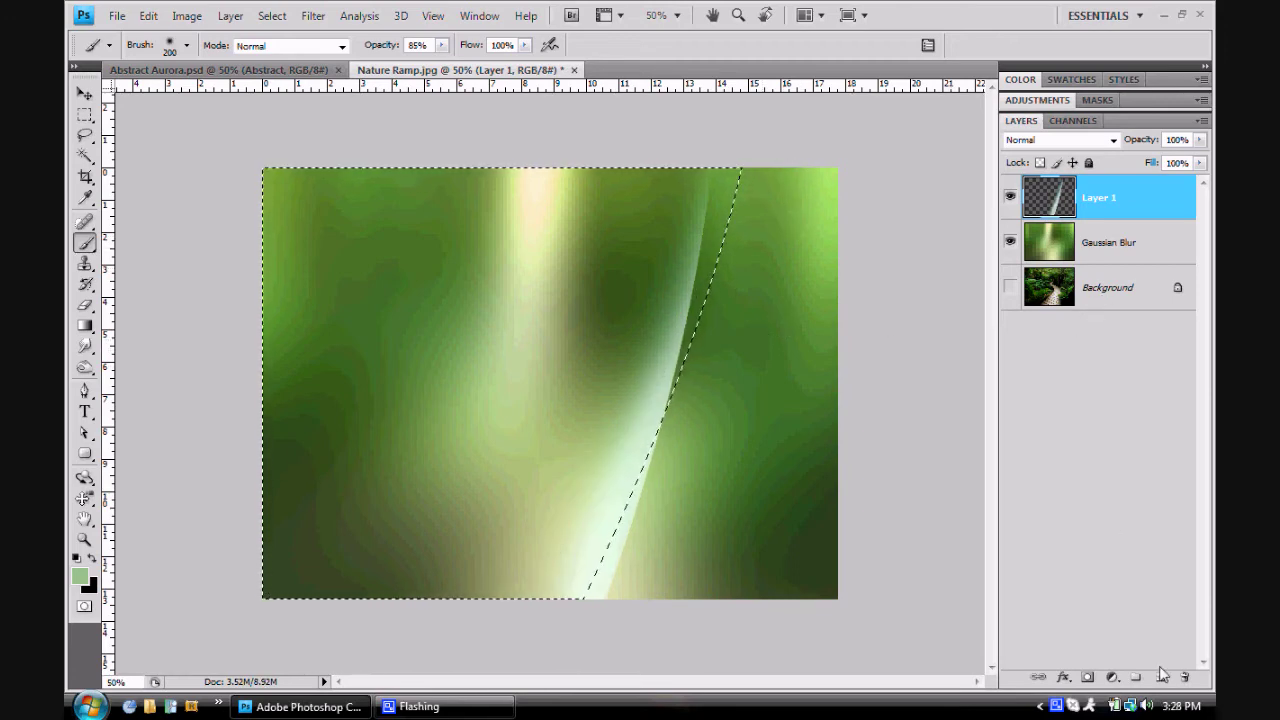
Paint the soft green stroke on a new Layer 2, deselect, and move Layer 2 below Layer 1
left_click(1159, 677)
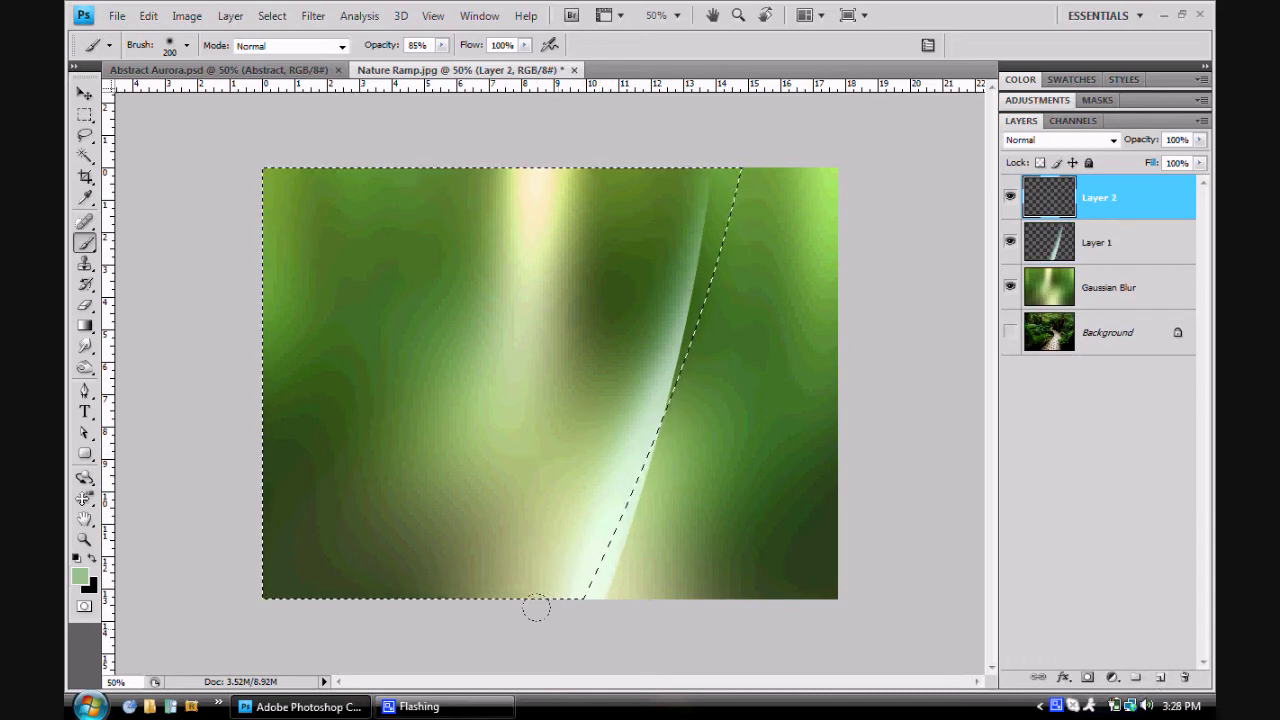
left_click_drag(560, 563, 722, 230)
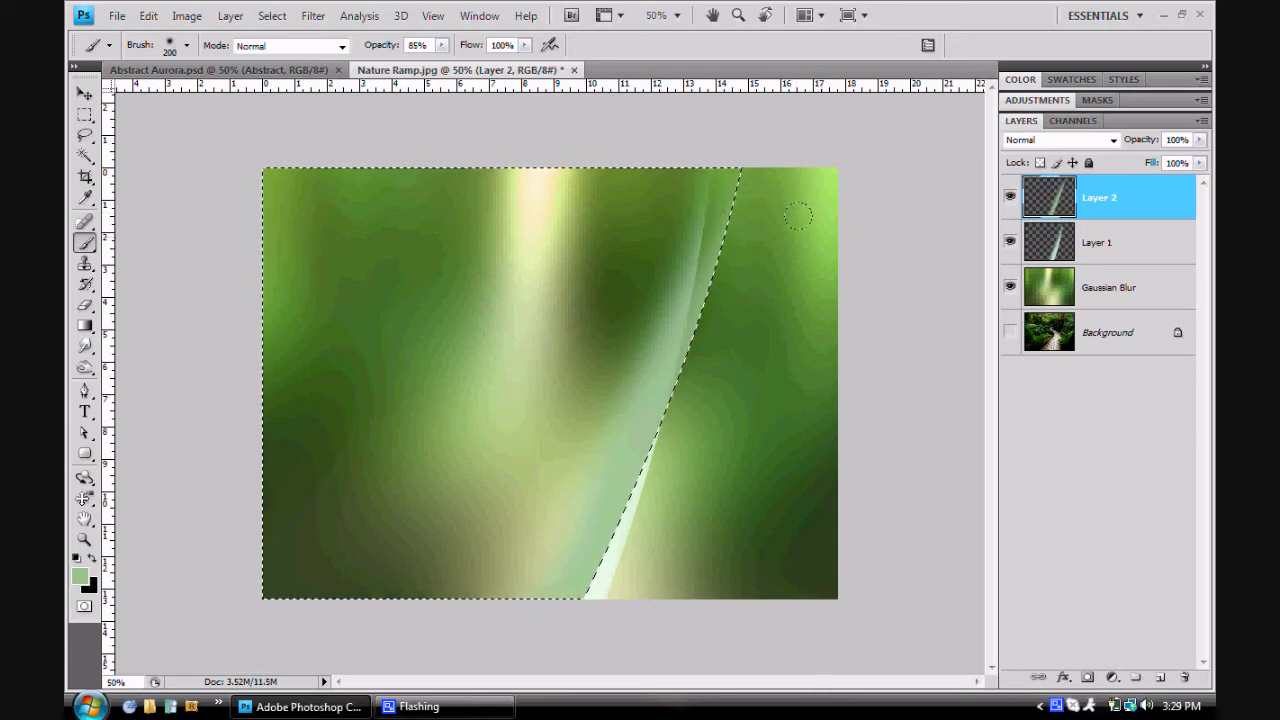
key("ctrl+d")
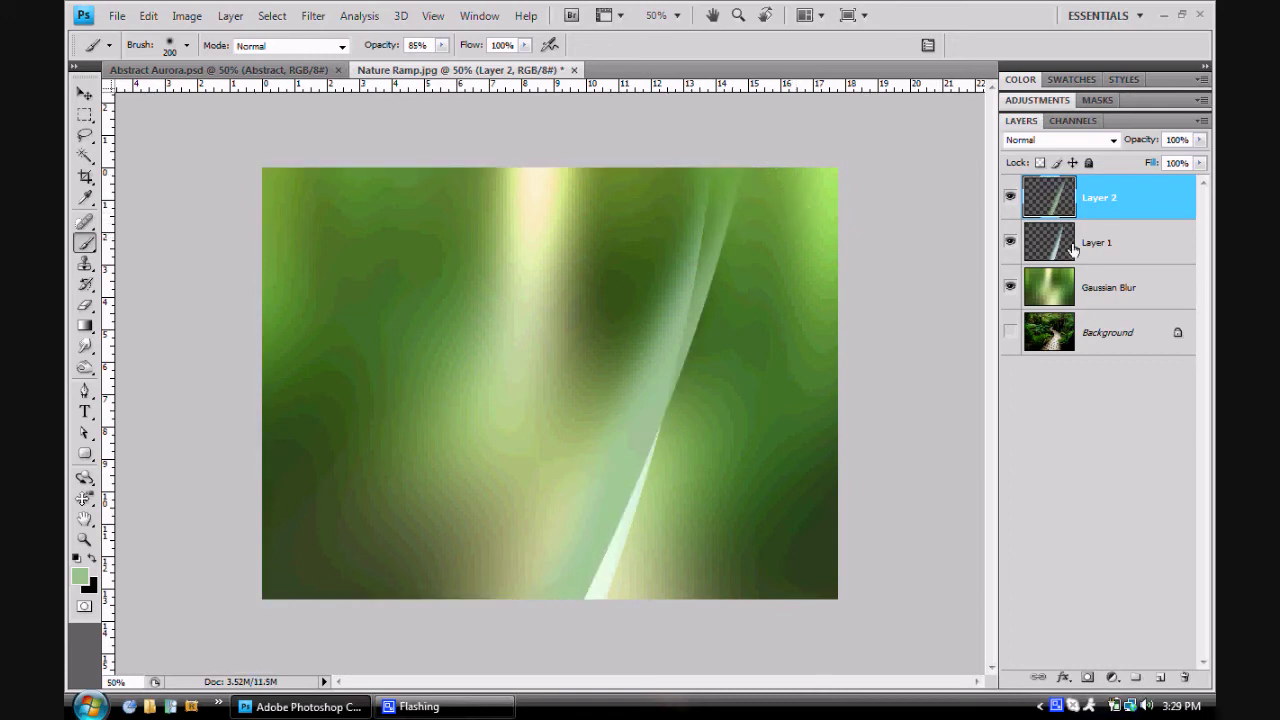
mouse_move(1135, 189)
left_mouse_down()
mouse_move(1146, 263)
mouse_move(1140, 236)
left_mouse_up()
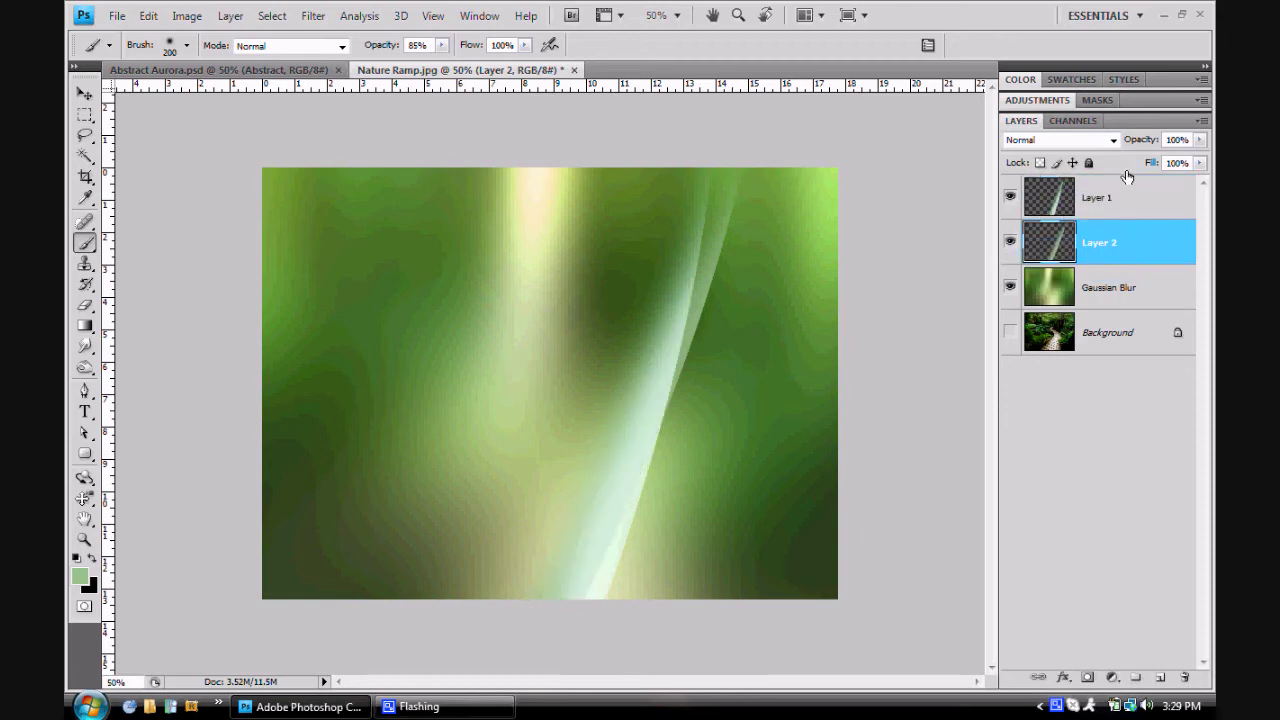
left_click(1125, 180)
Set the blend mode of both Layer 1 and Layer 2 to Screen
left_click(1113, 141)
left_click(1113, 141)
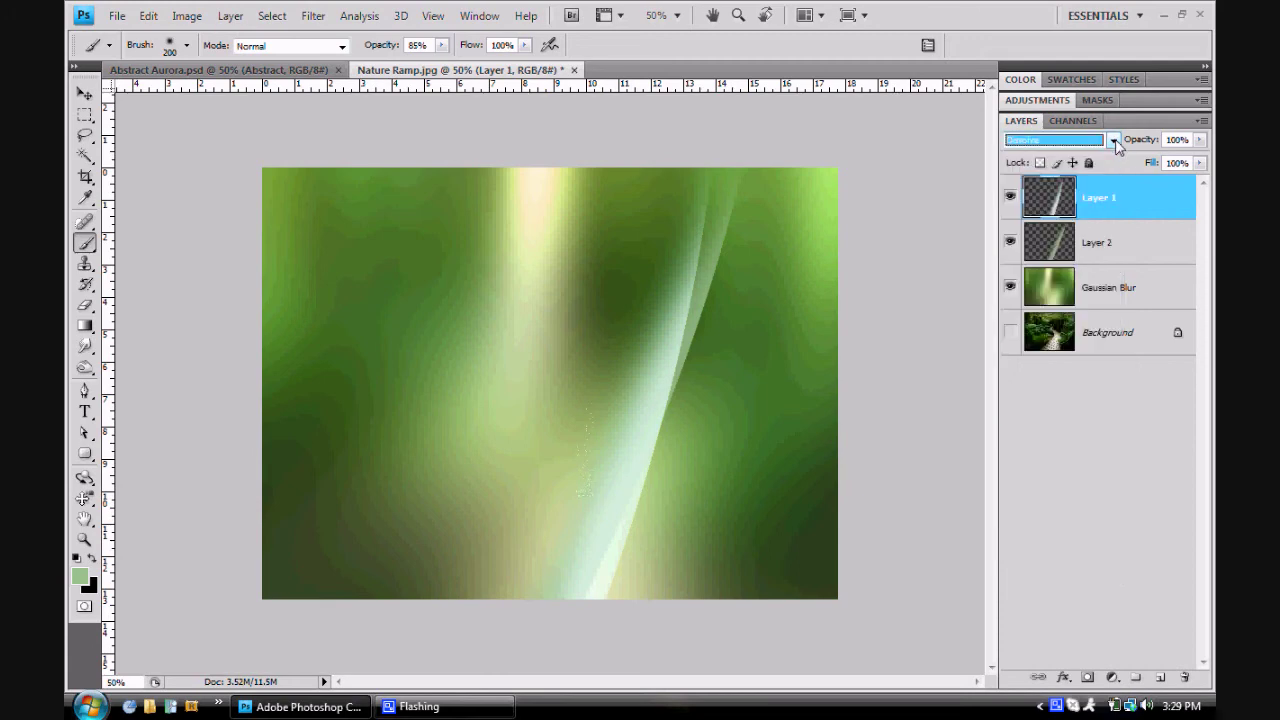
scroll(1113, 141, "down", 1)
scroll(1117, 145, "down", 3)
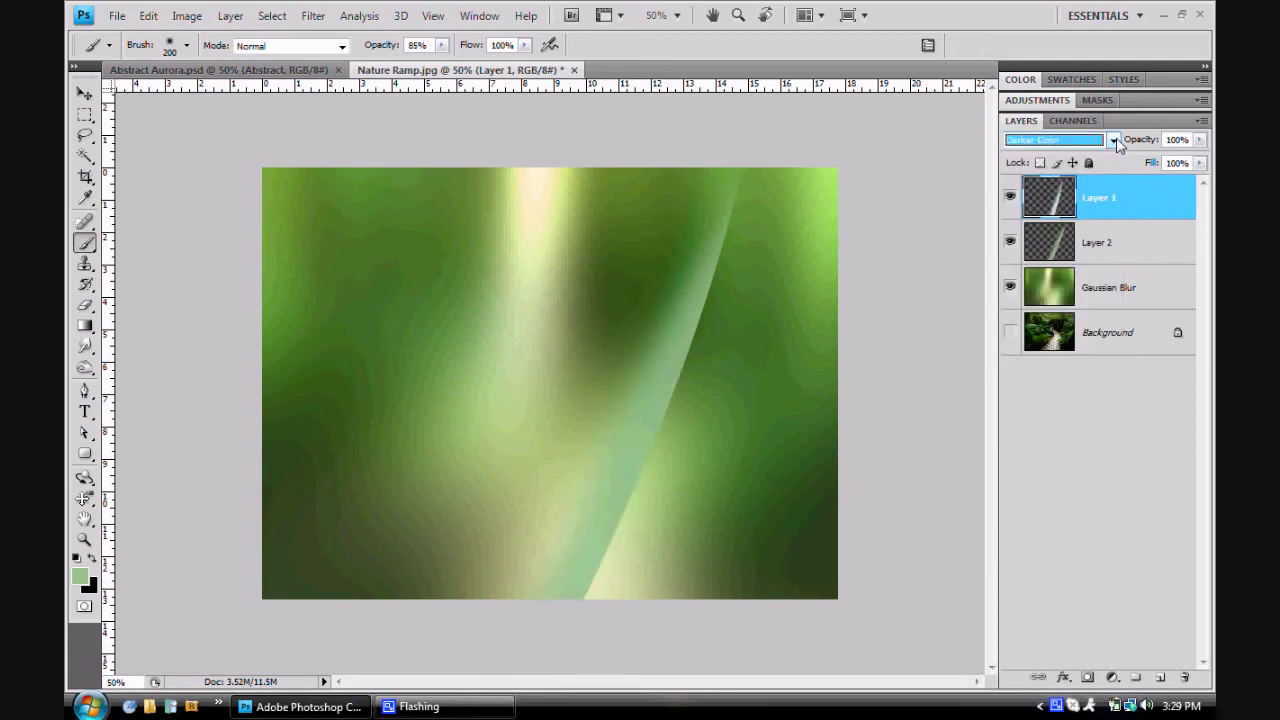
scroll(1117, 145, "down", 2)
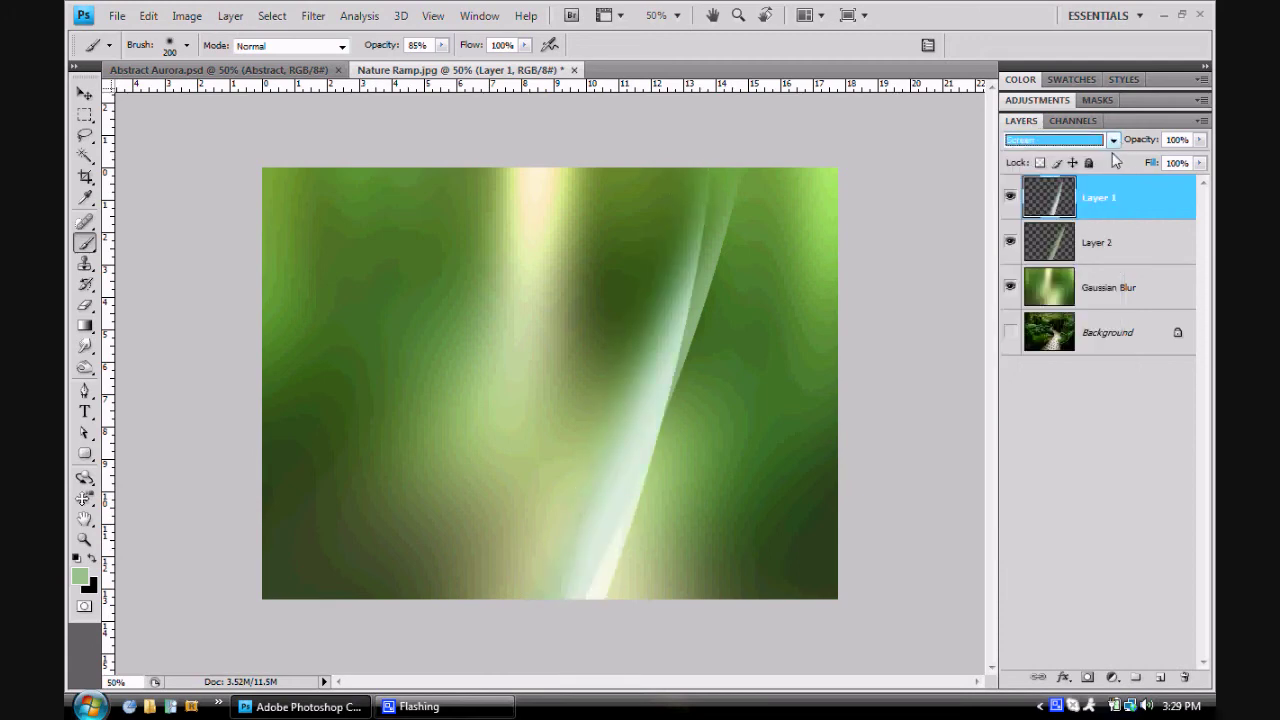
left_click(1122, 242)
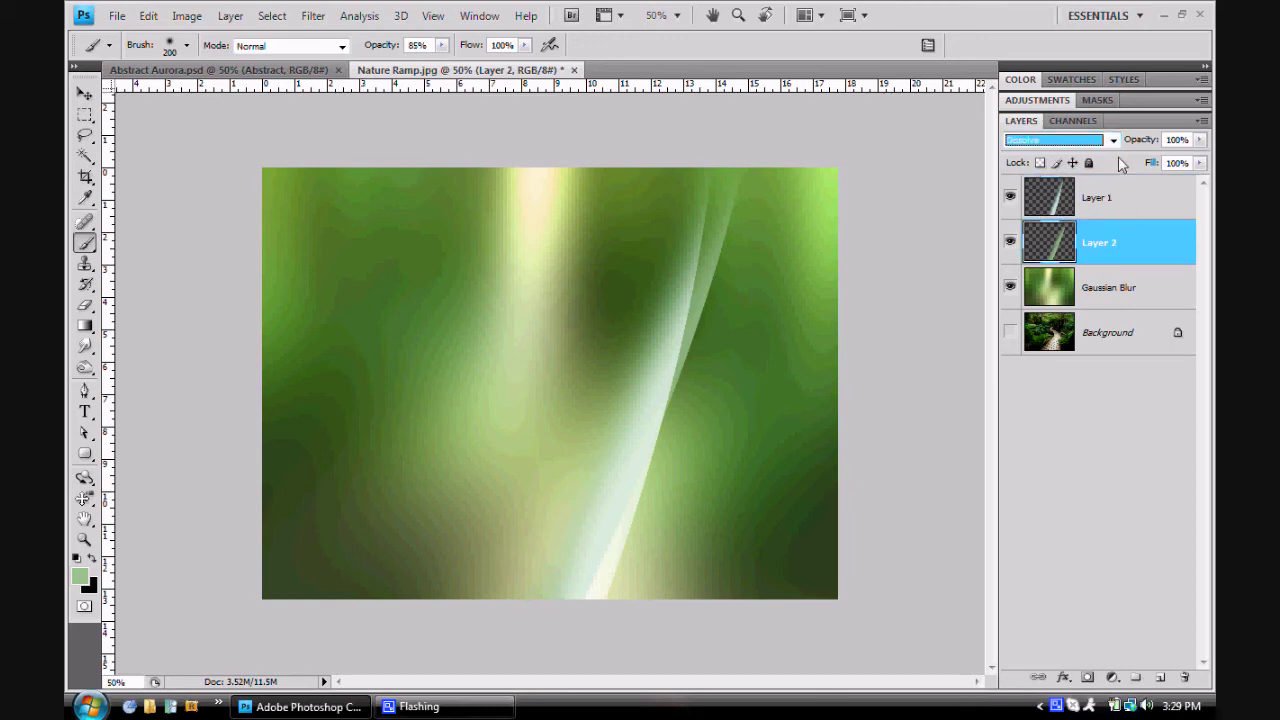
scroll(1120, 163, "down", 4)
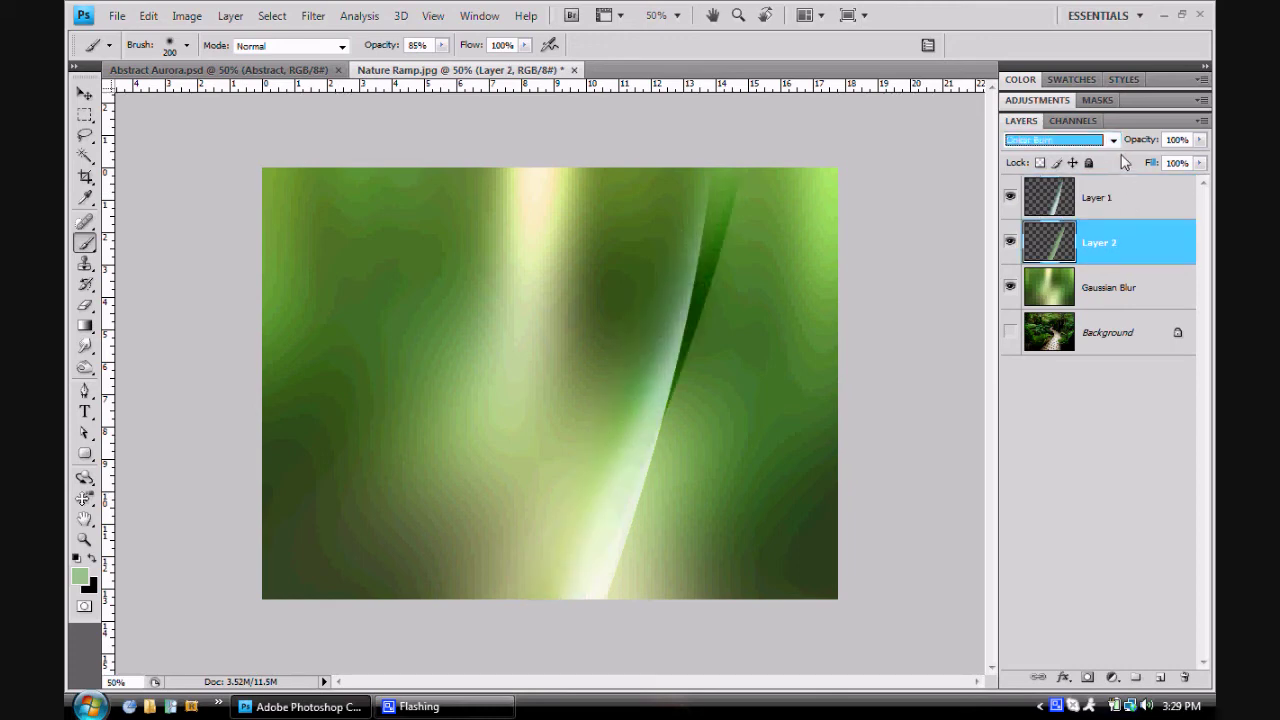
scroll(1125, 162, "down", 3)
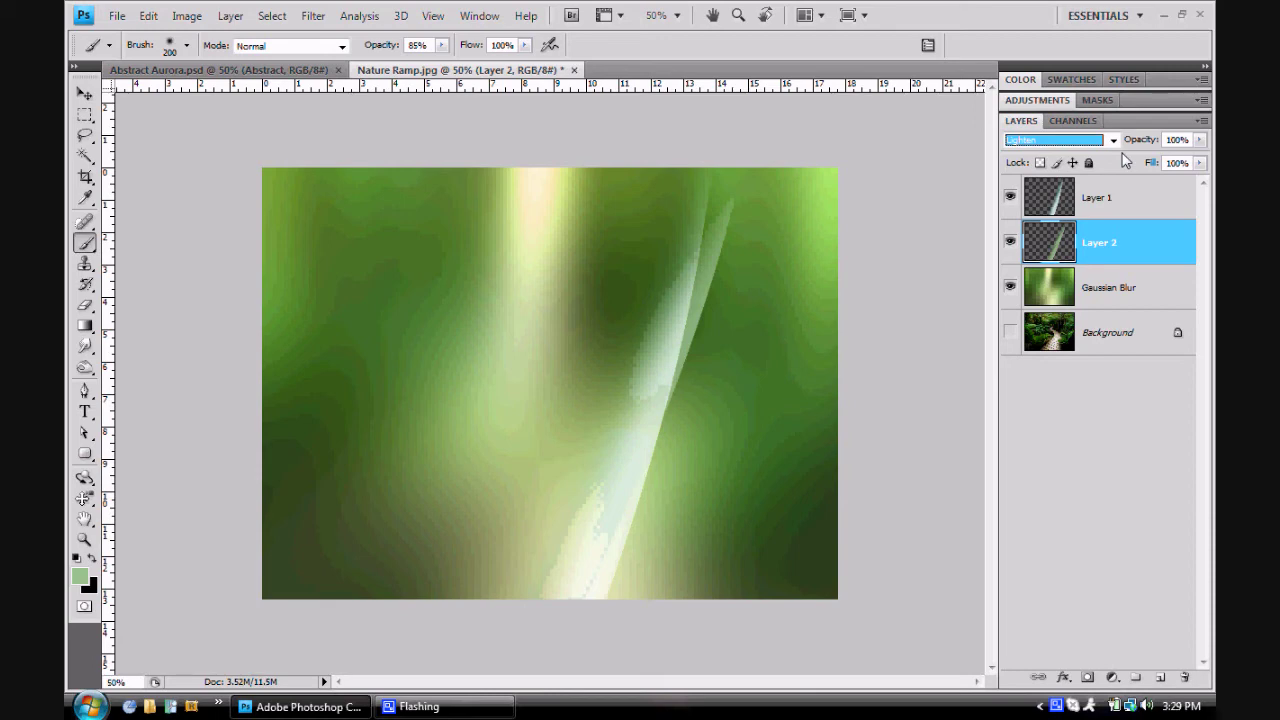
scroll(1125, 162, "down", 1)
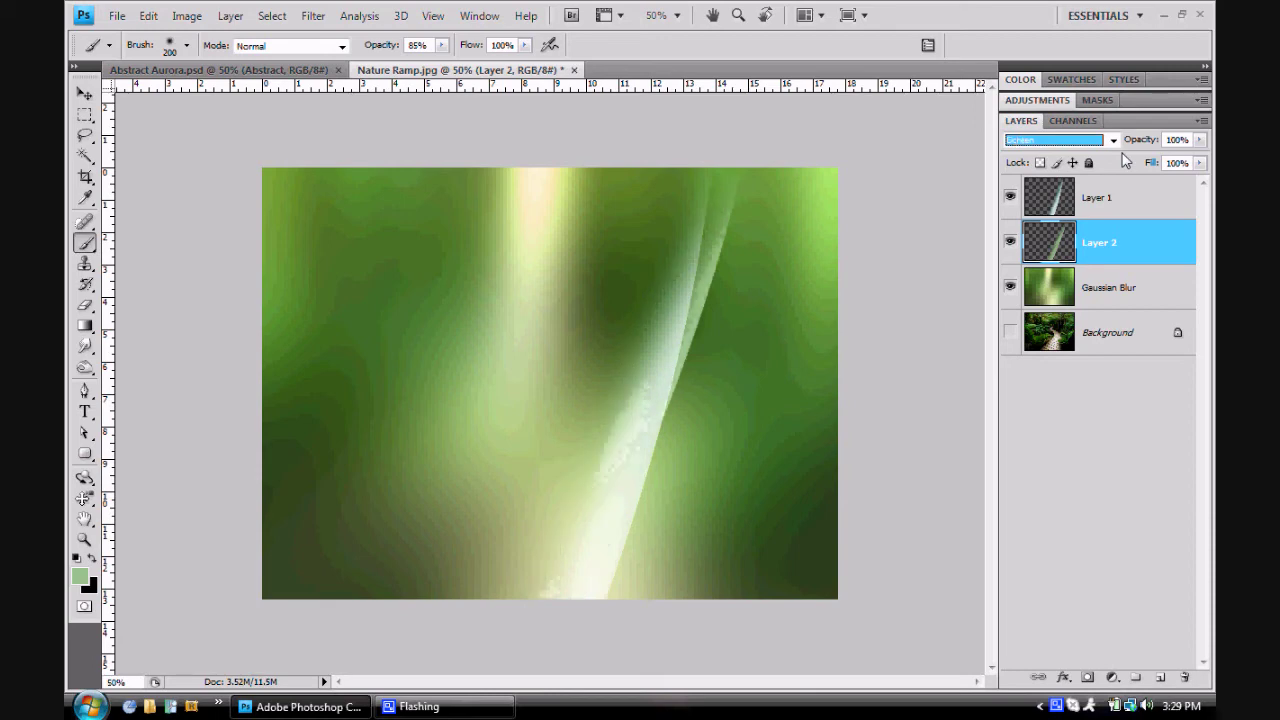
left_click(1154, 209)
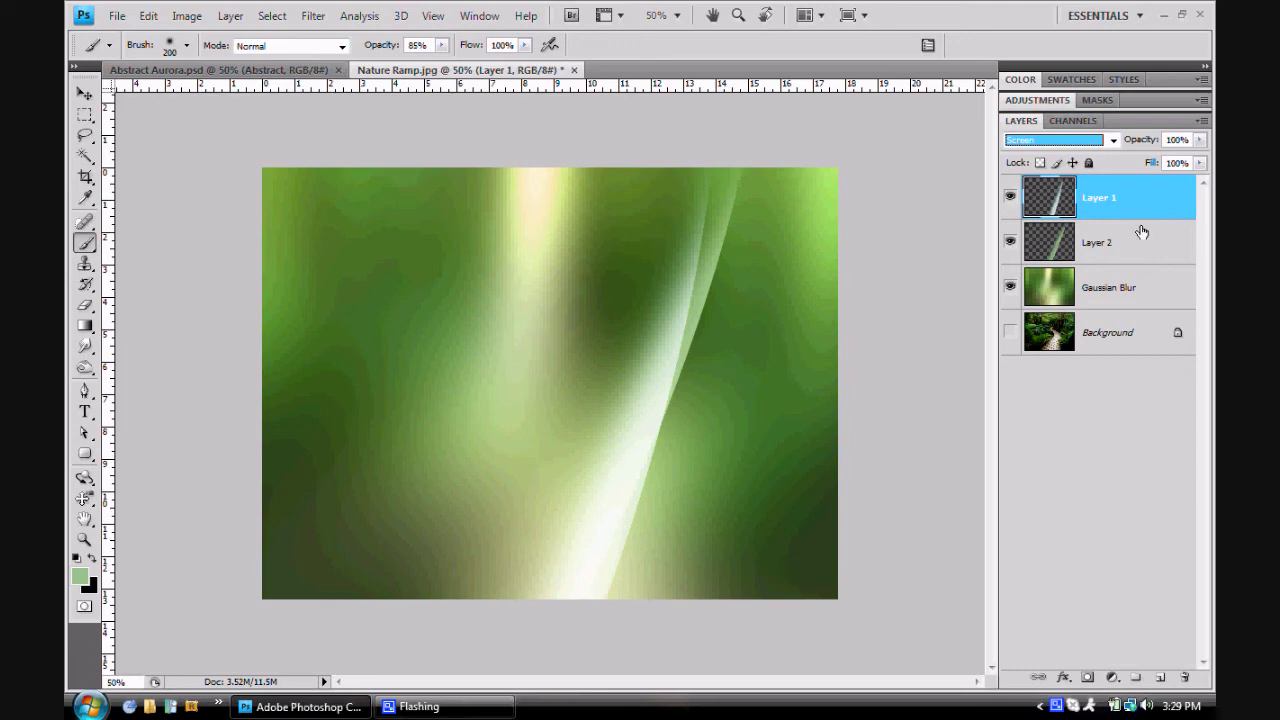
Merge Layer 1 down into Layer 2
right_click(1143, 212)
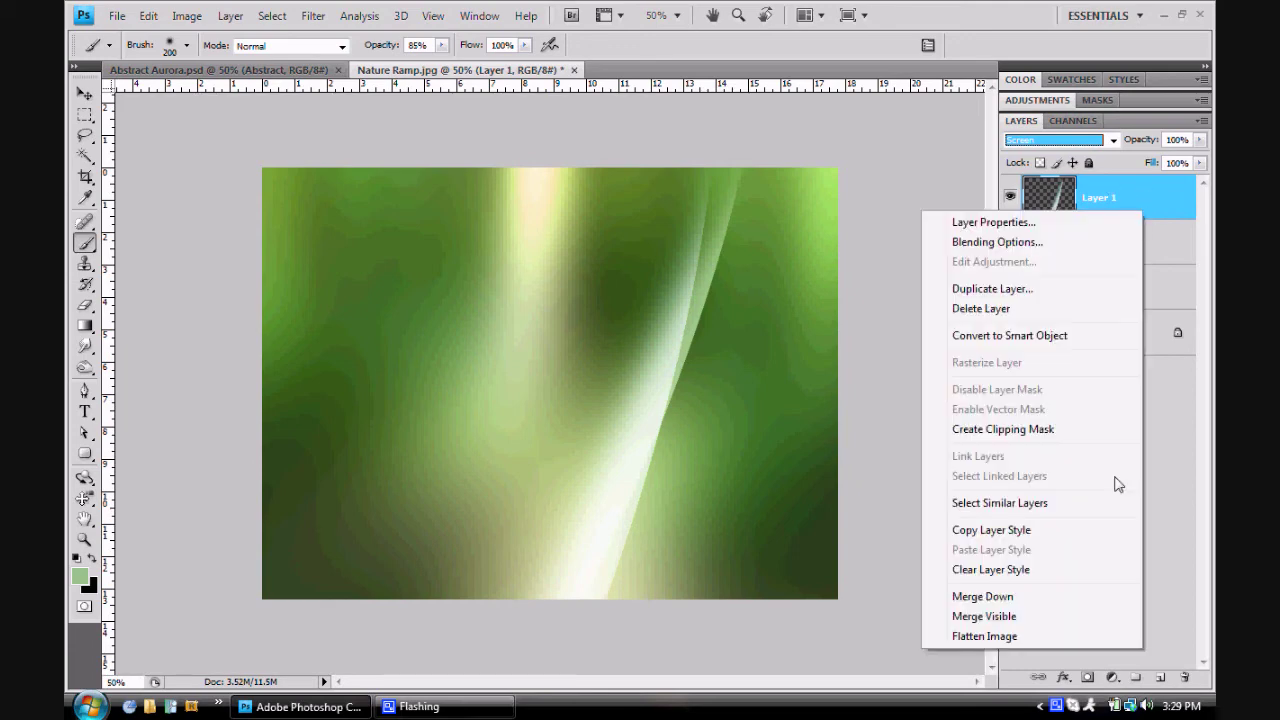
left_click(1016, 596)
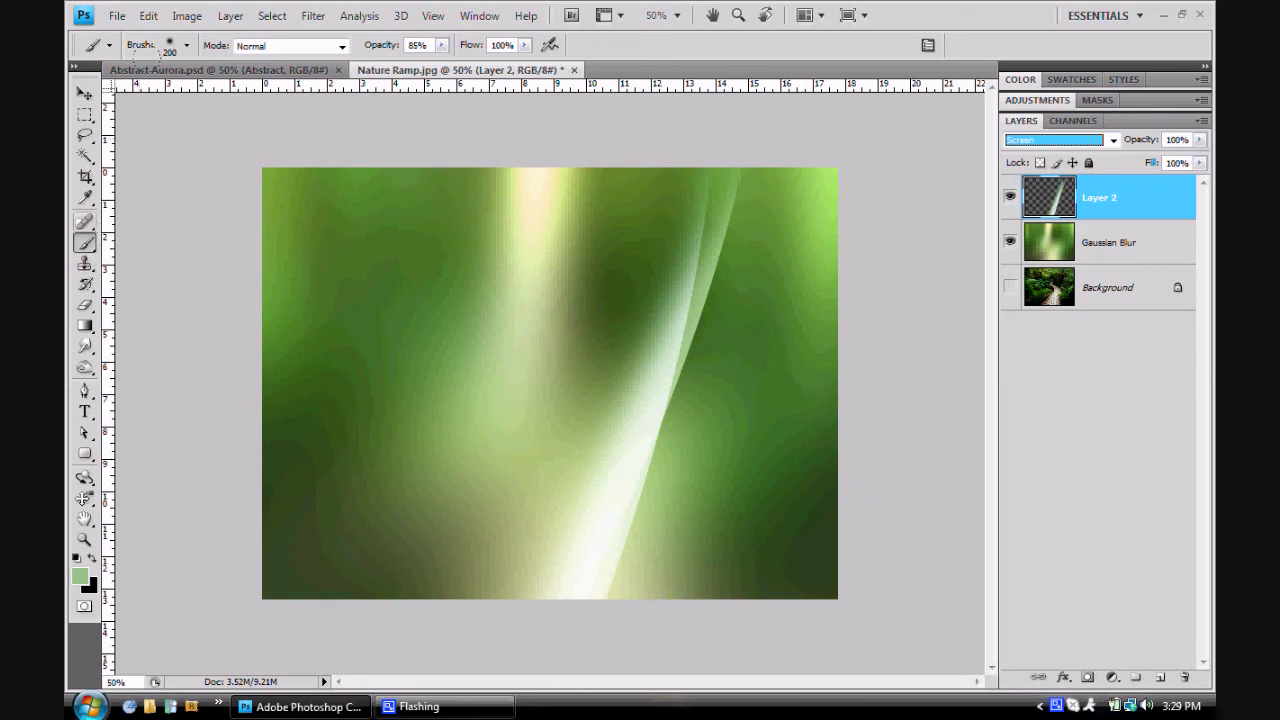
Select the 663 grass-like brush from the Brush preset picker
left_click(186, 45)
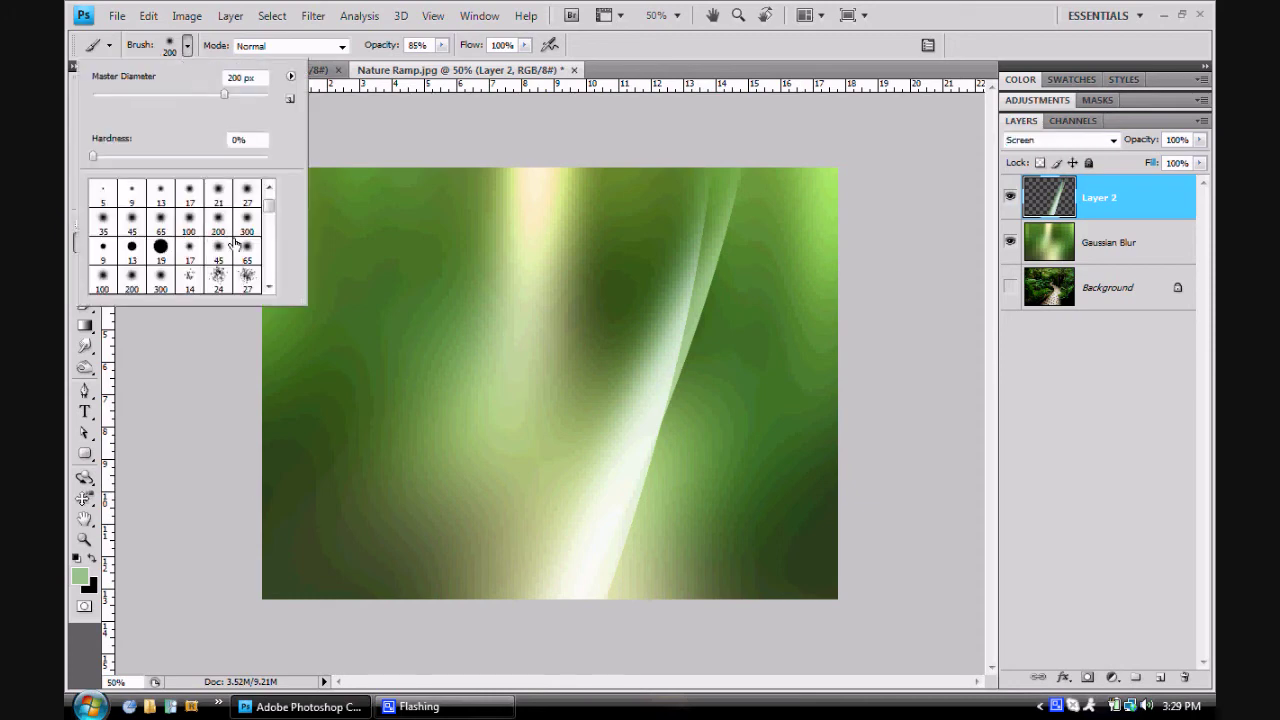
scroll(235, 245, "down", 2)
scroll(235, 245, "down", 2)
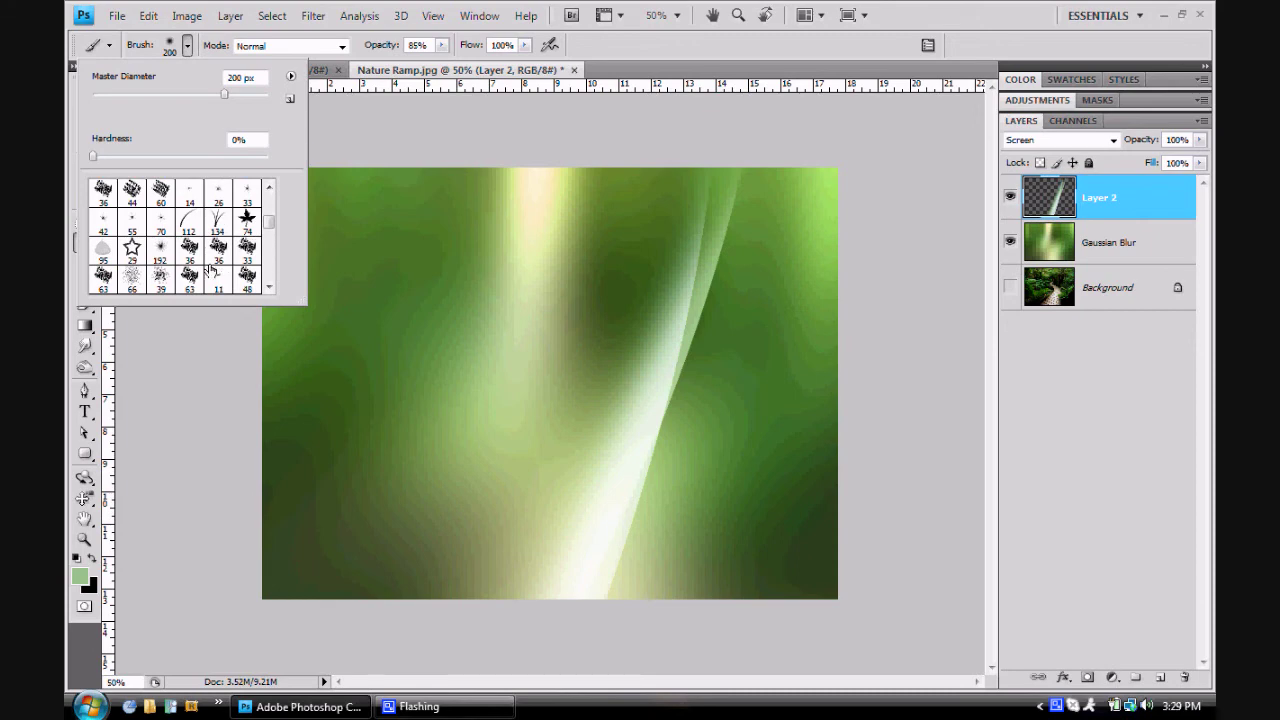
scroll(232, 250, "down", 3)
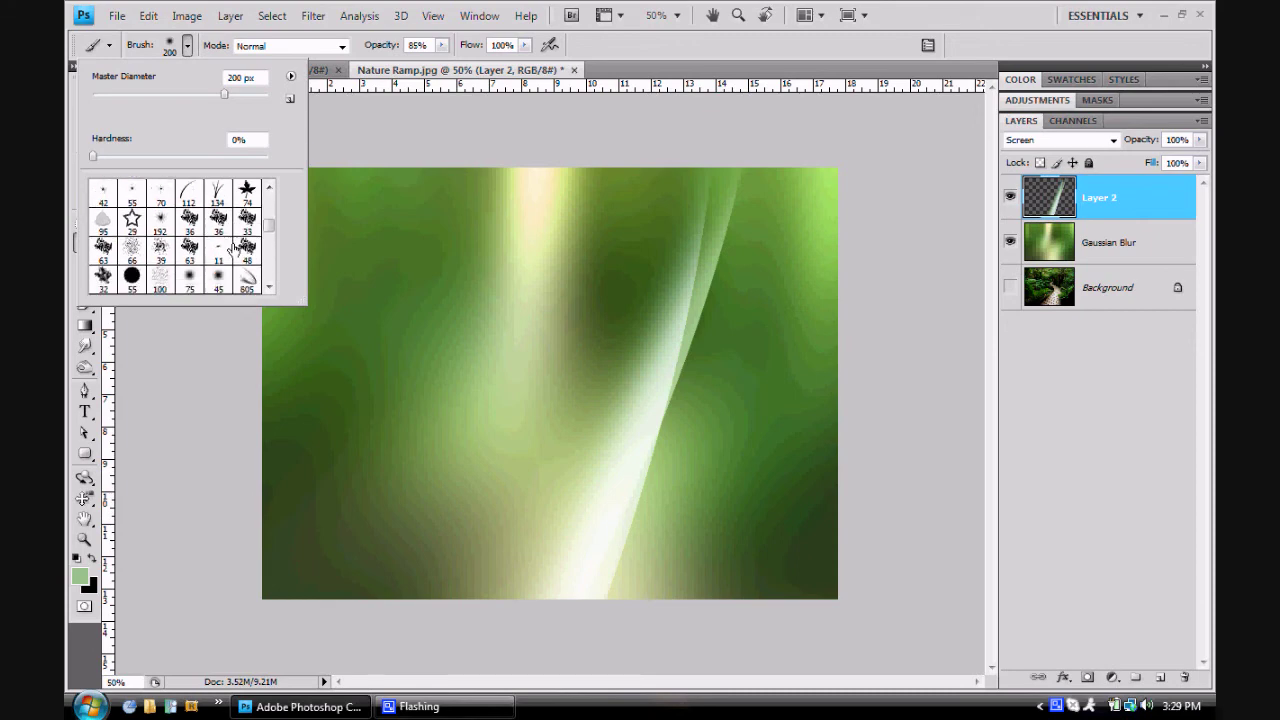
scroll(232, 250, "down", 2)
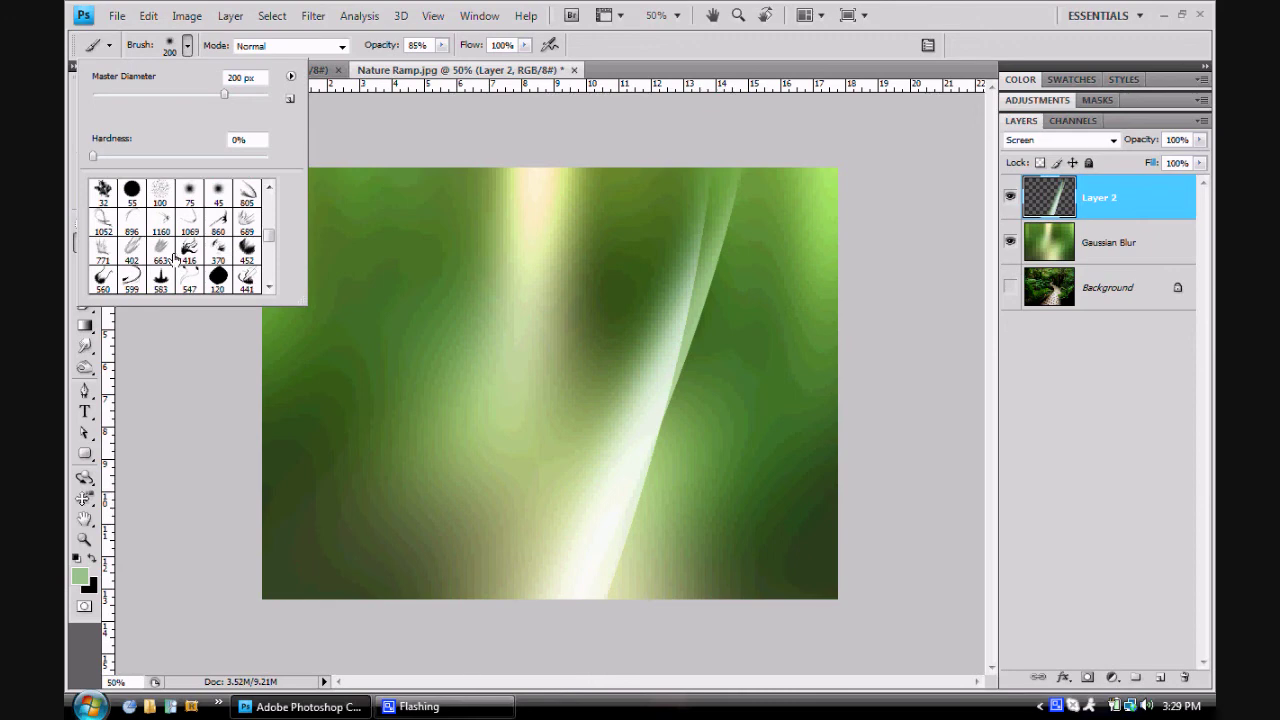
double_click(164, 253)
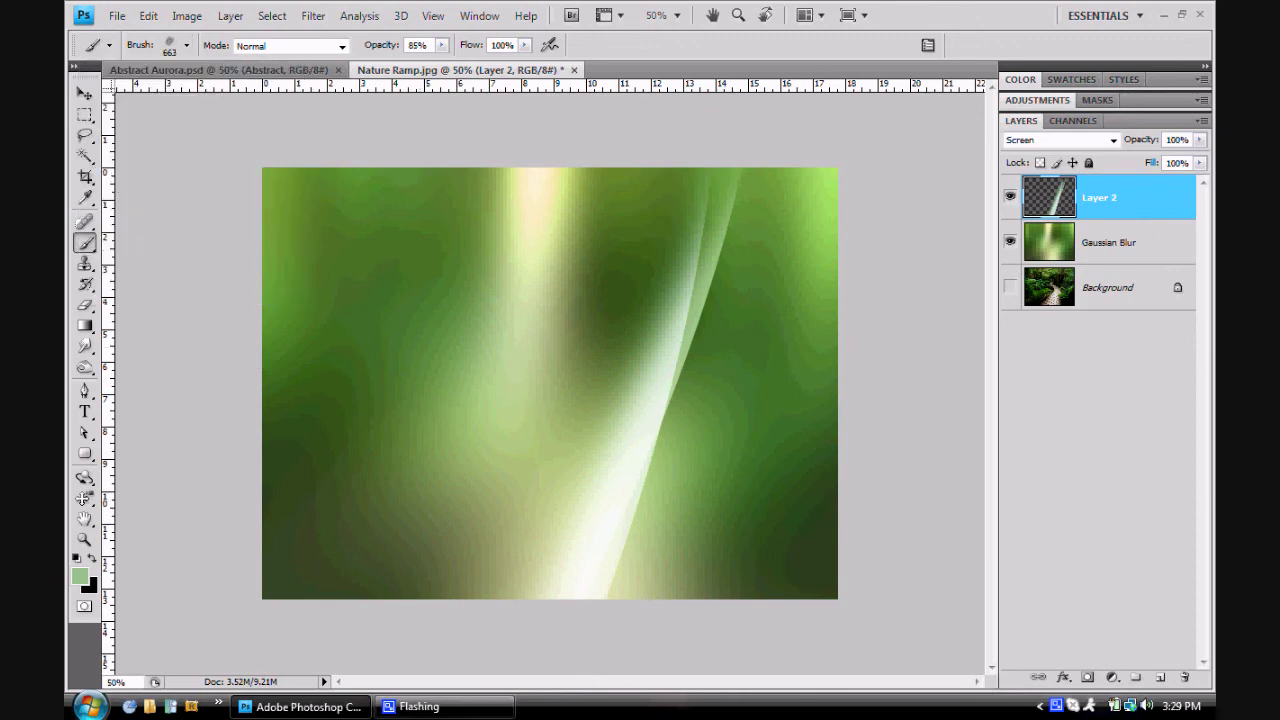
On a new Layer 3, paint a large soft grass stroke over the lower-left with an enlarged brush
left_click(1160, 678)
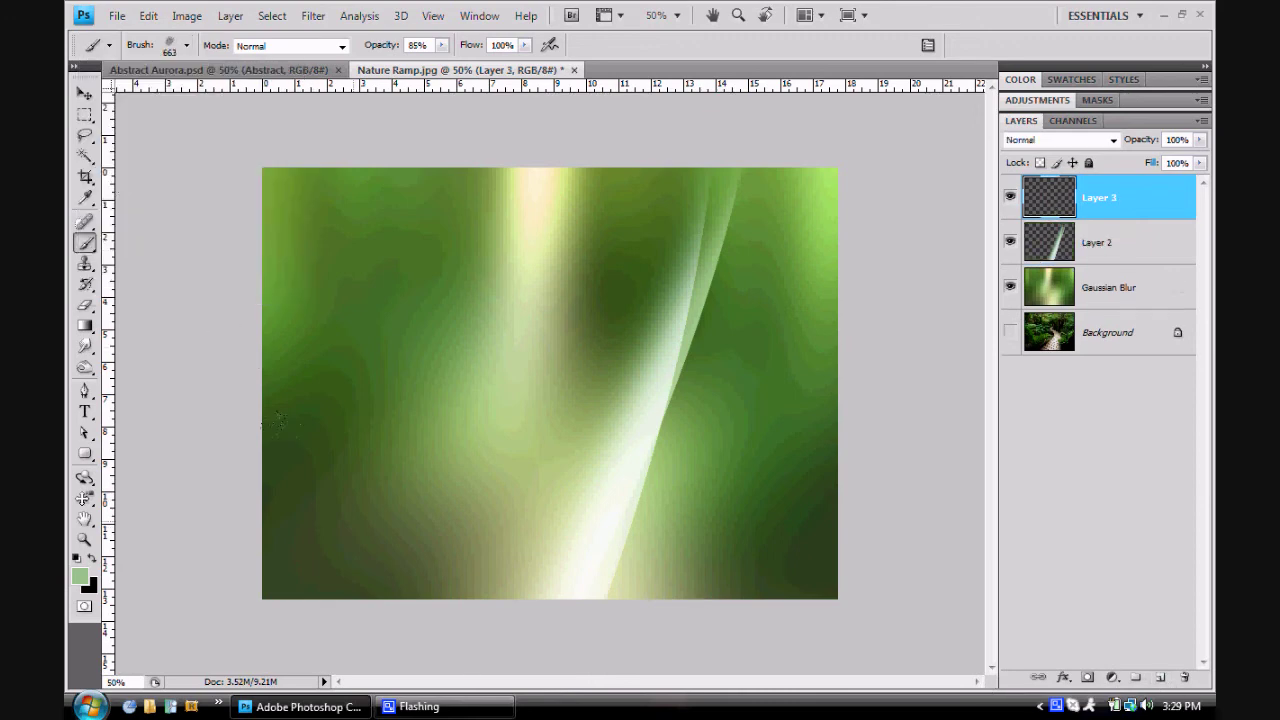
left_click_drag(278, 420, 330, 455)
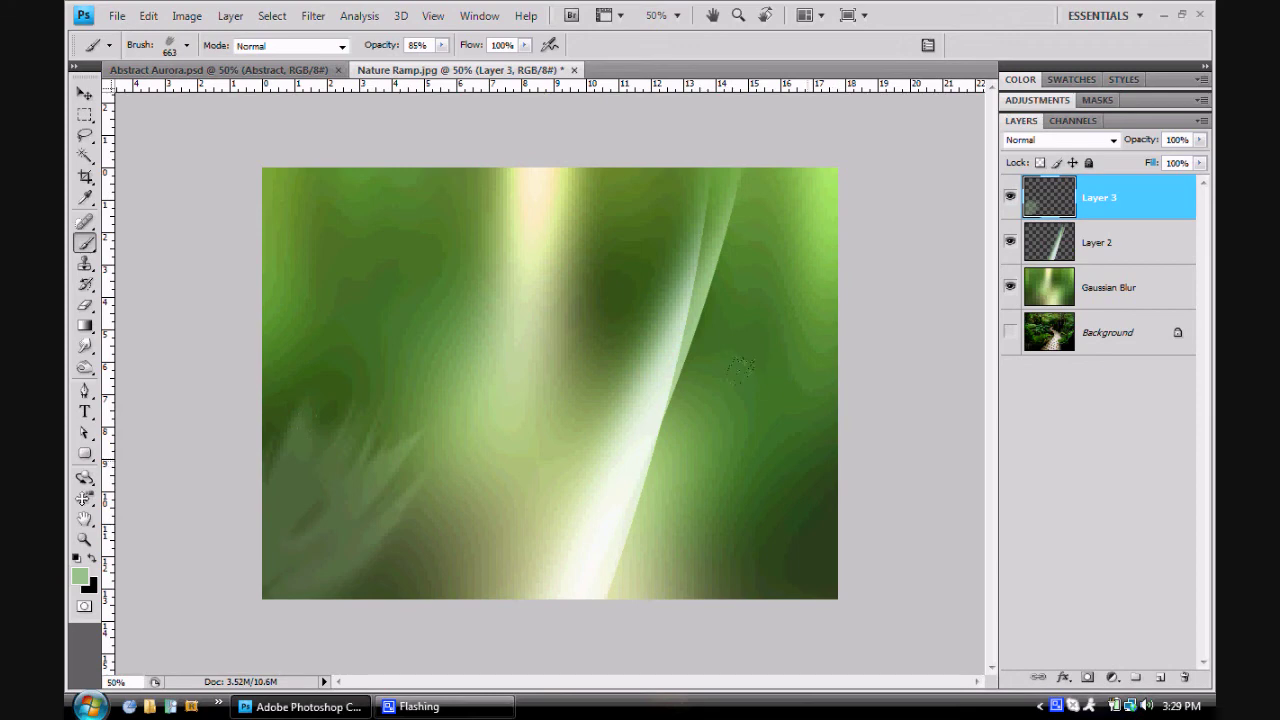
key("ctrl+z")
key("bracketright")
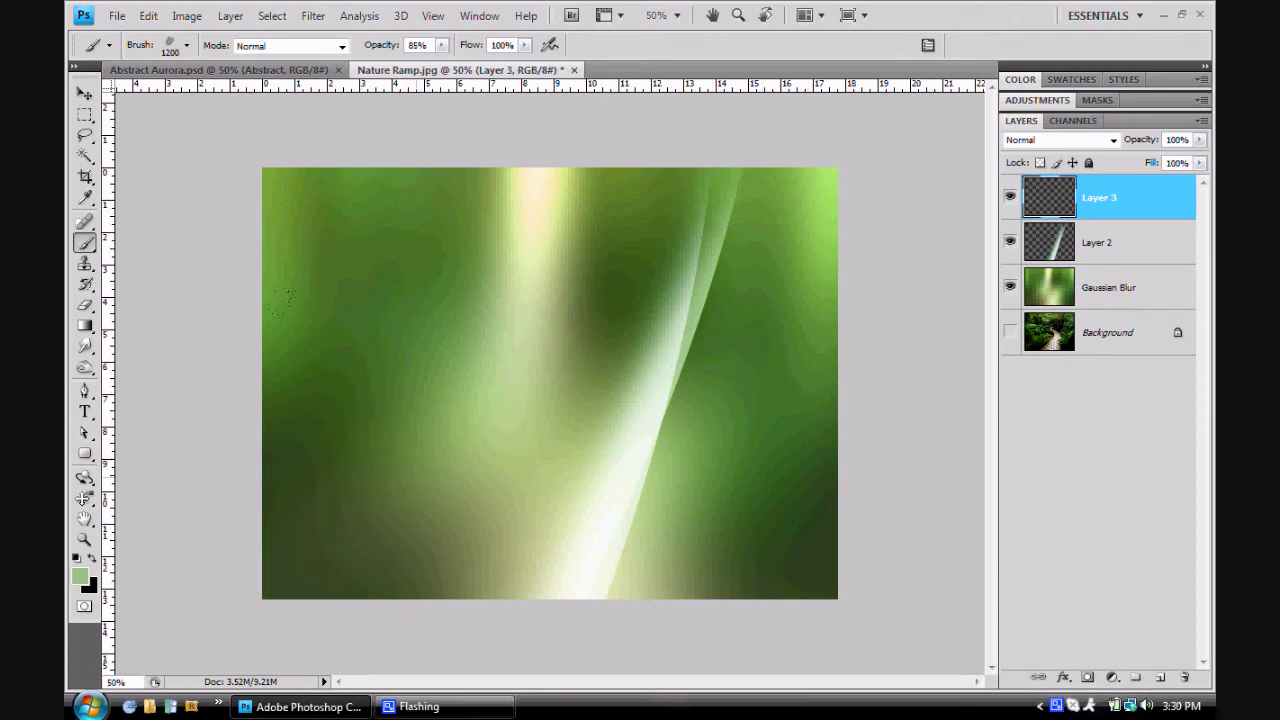
left_click(228, 313)
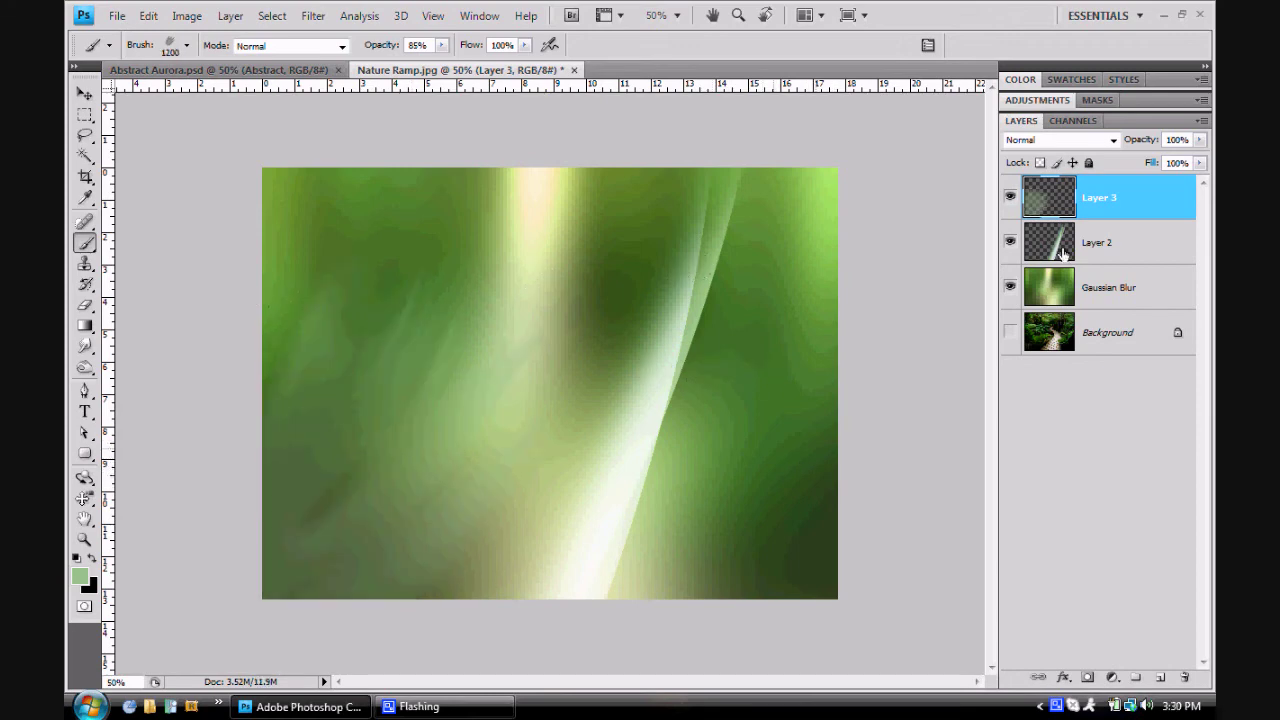
Apply Inner Glow and Outer Glow layer styles to Layer 3's brush strokes
key("space")
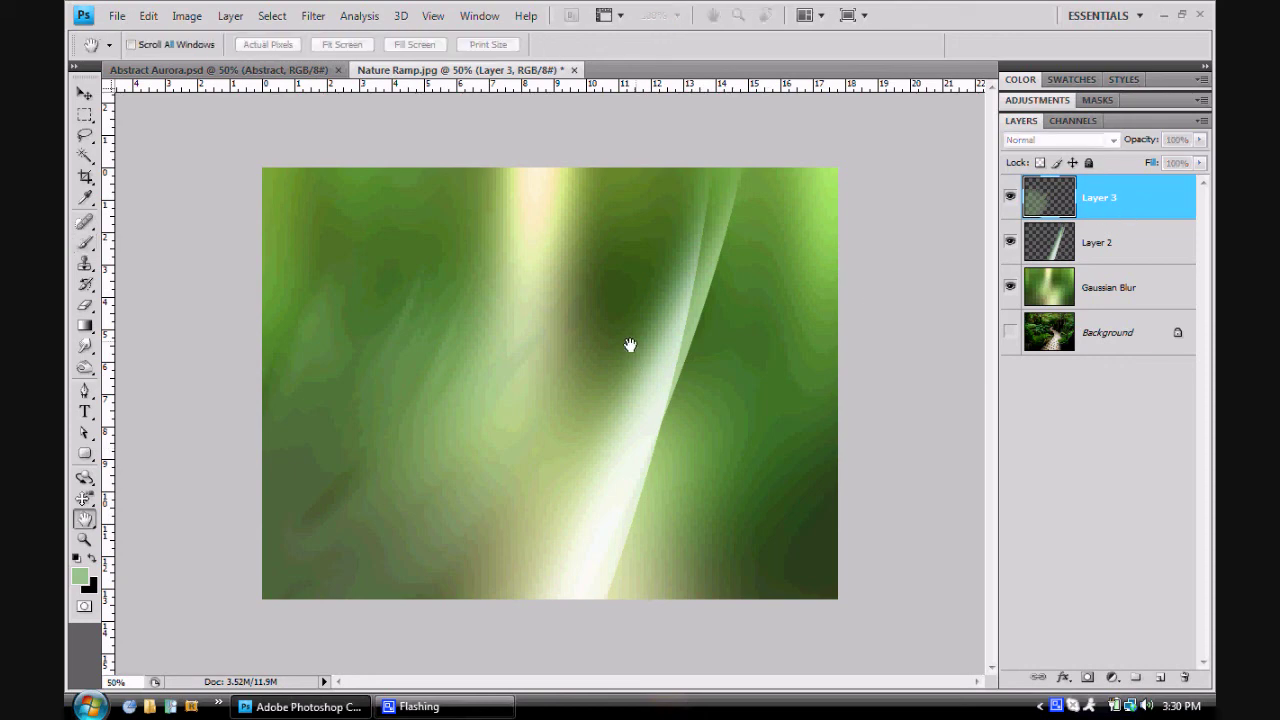
double_click(1140, 197)
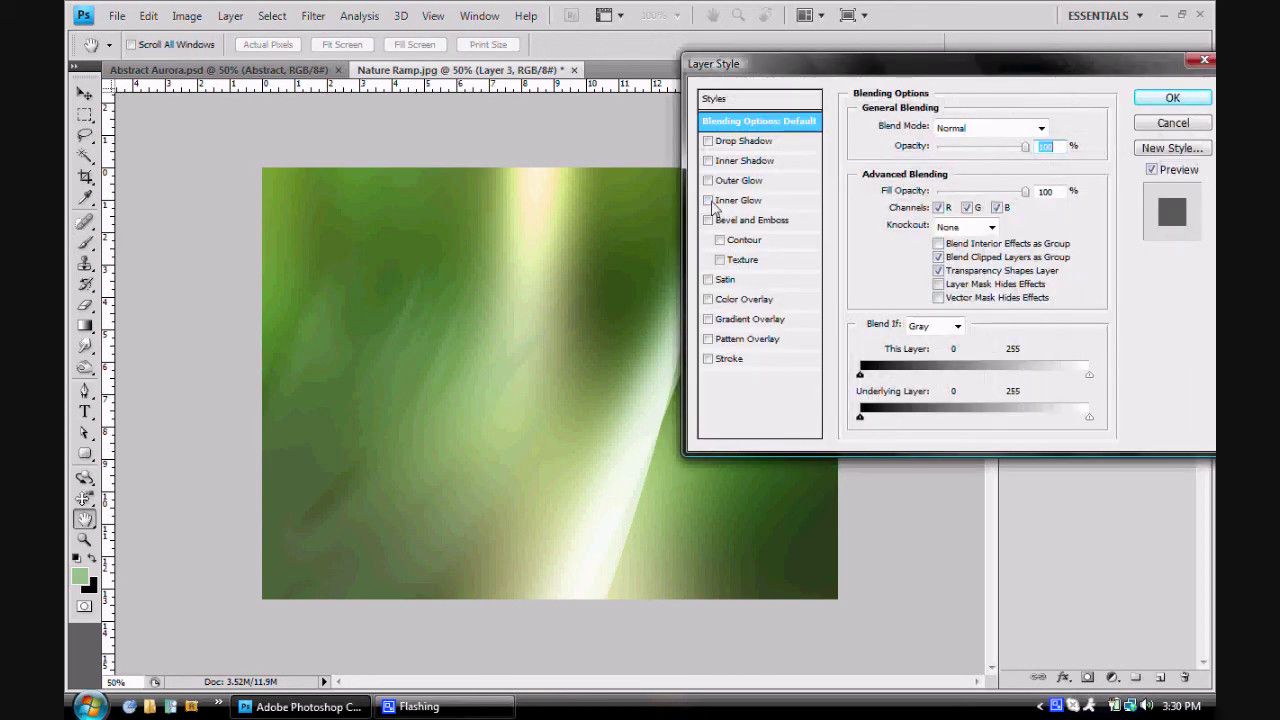
left_click(708, 200)
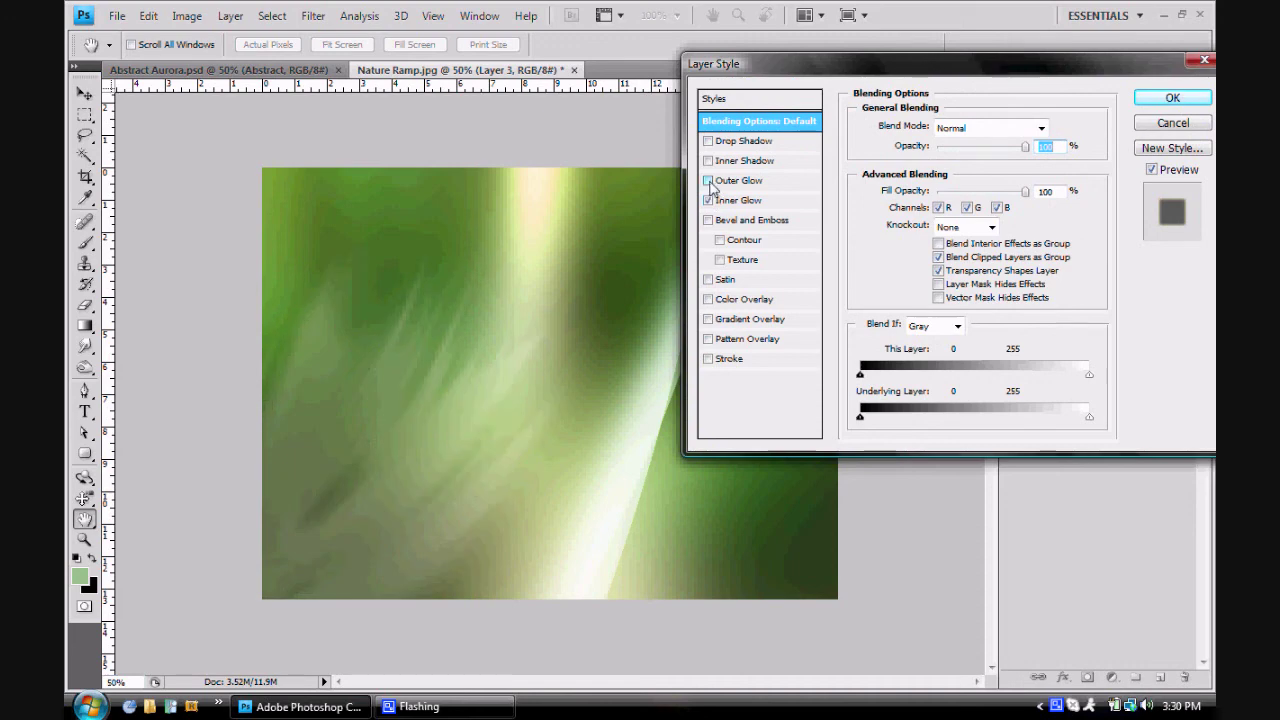
left_click(708, 180)
left_click(1172, 97)
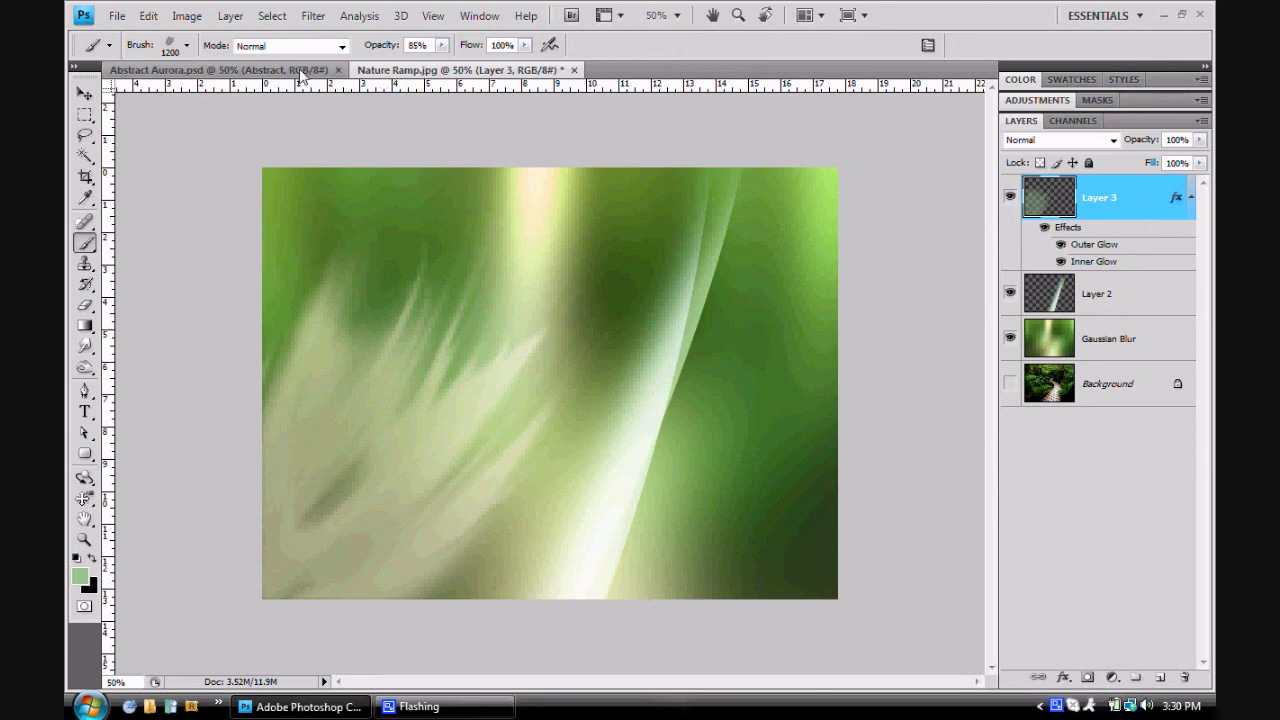
left_click(312, 72)
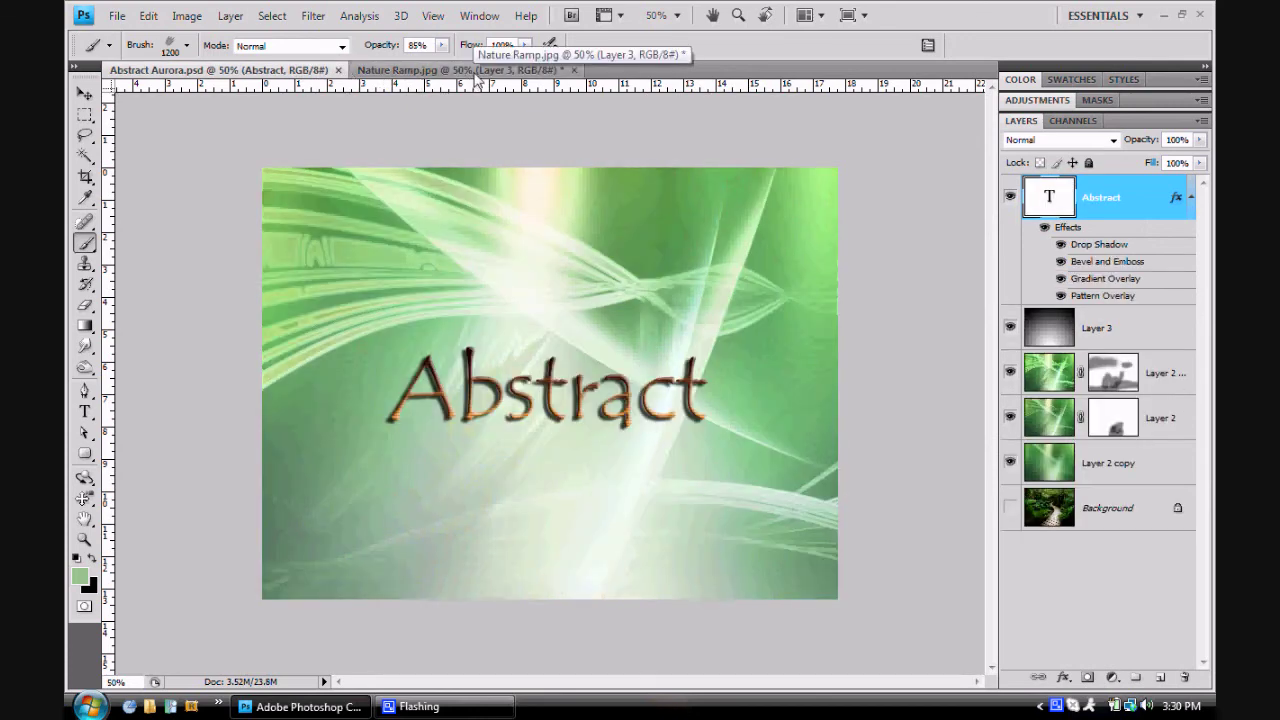